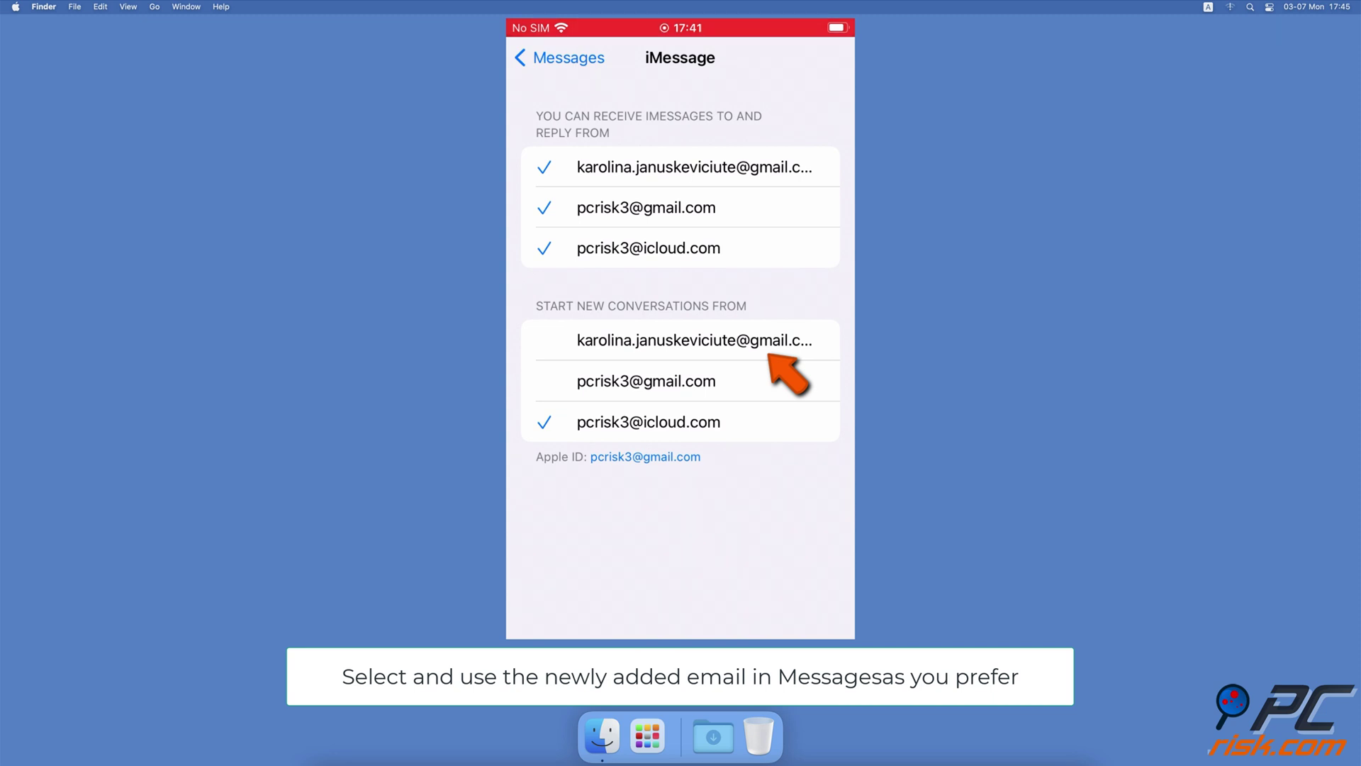
# Choose the new email for starting iMessage conversations and as the FaceTime caller ID
pyautogui.click(681, 339)
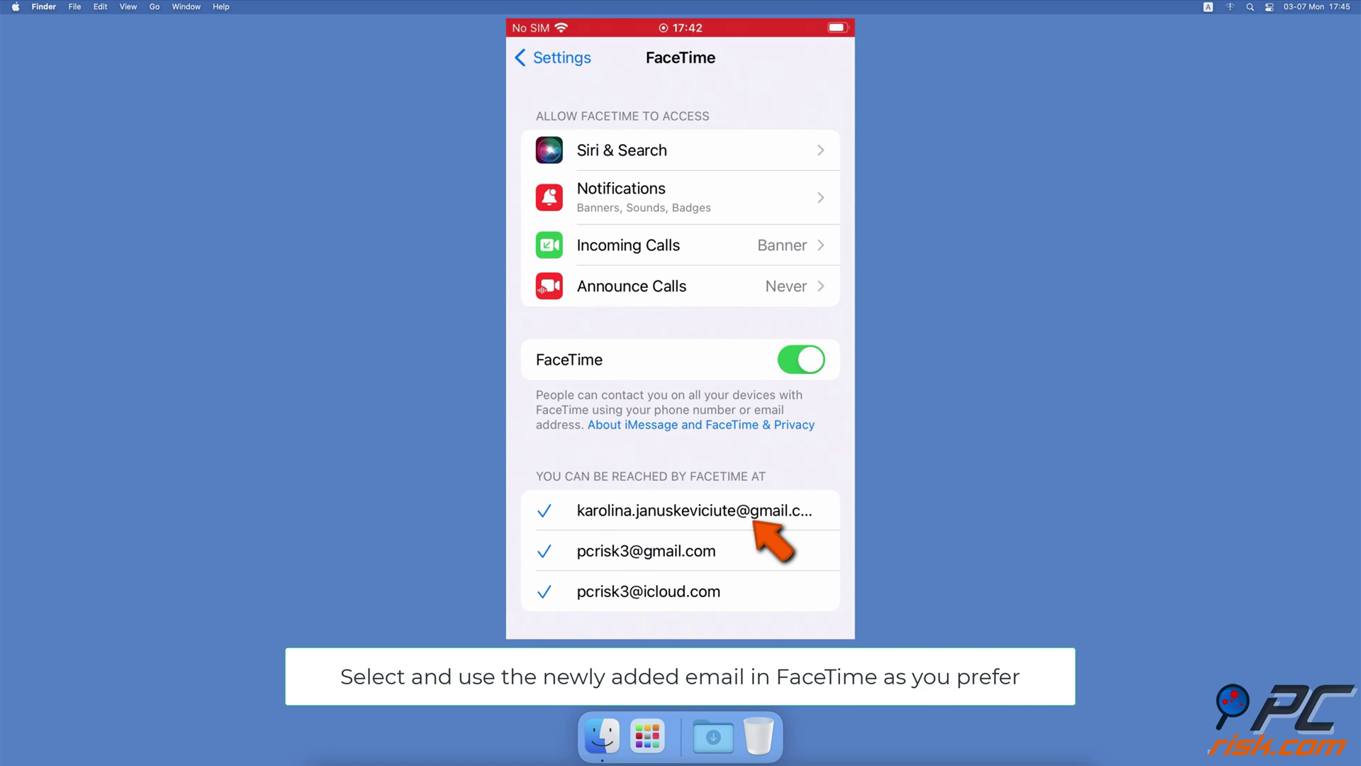
pyautogui.scroll(-3, 680, 355)
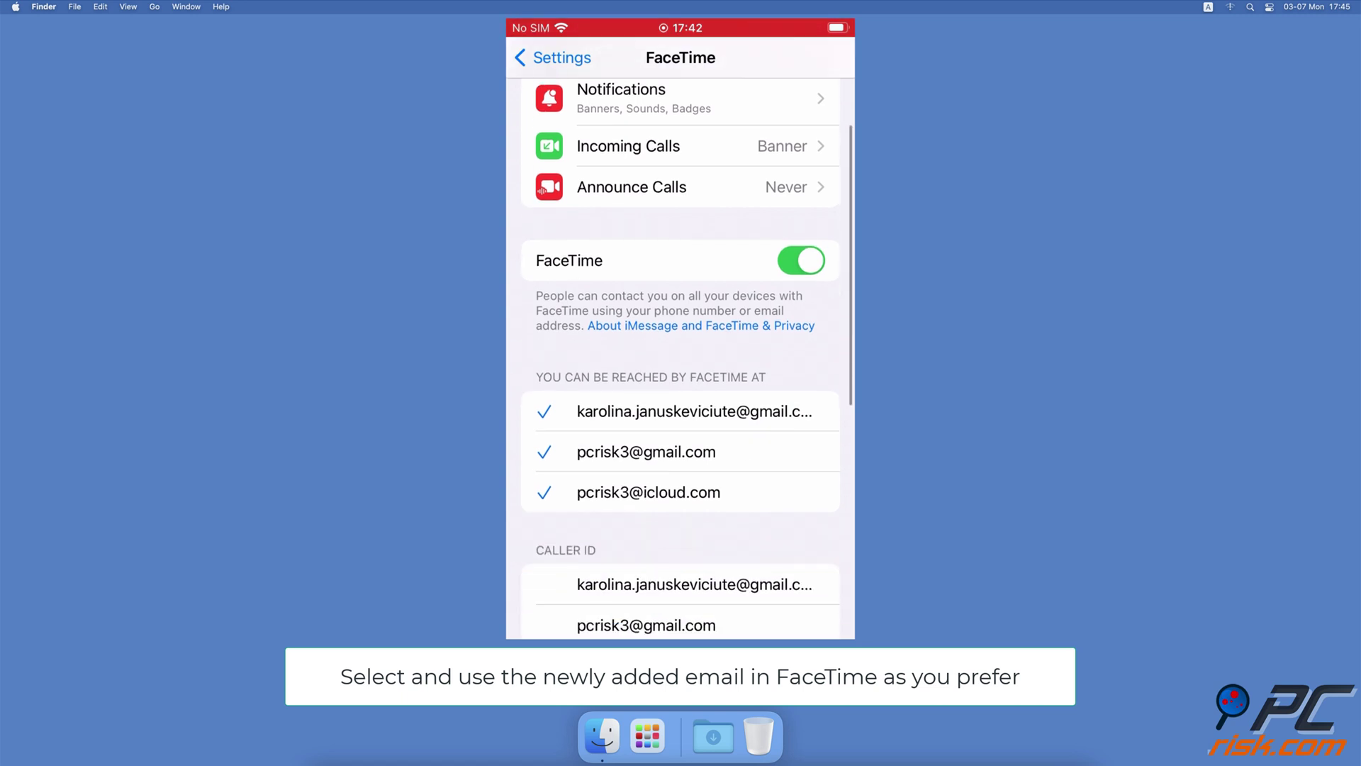
pyautogui.click(695, 480)
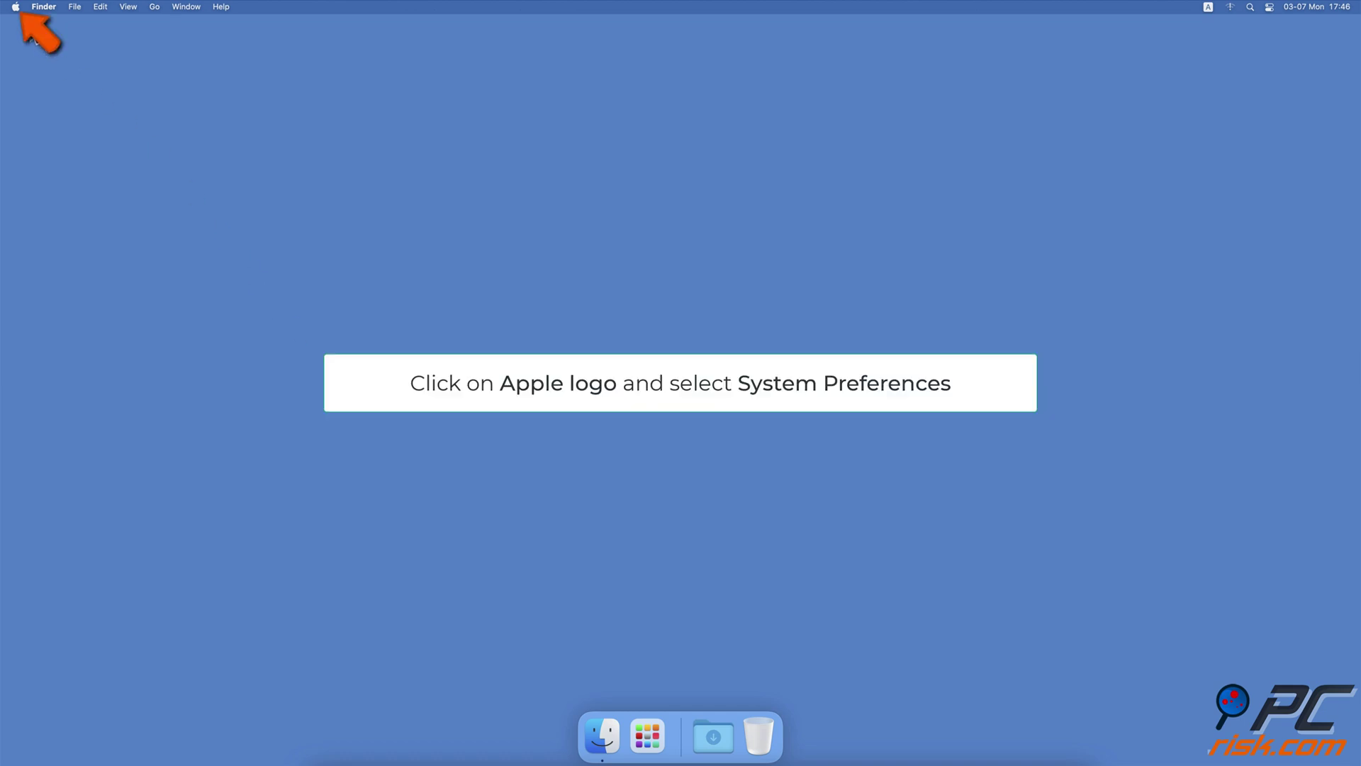
# Open the Apple ID's Name, Phone, Email settings in System Preferences
pyautogui.click(15, 6)
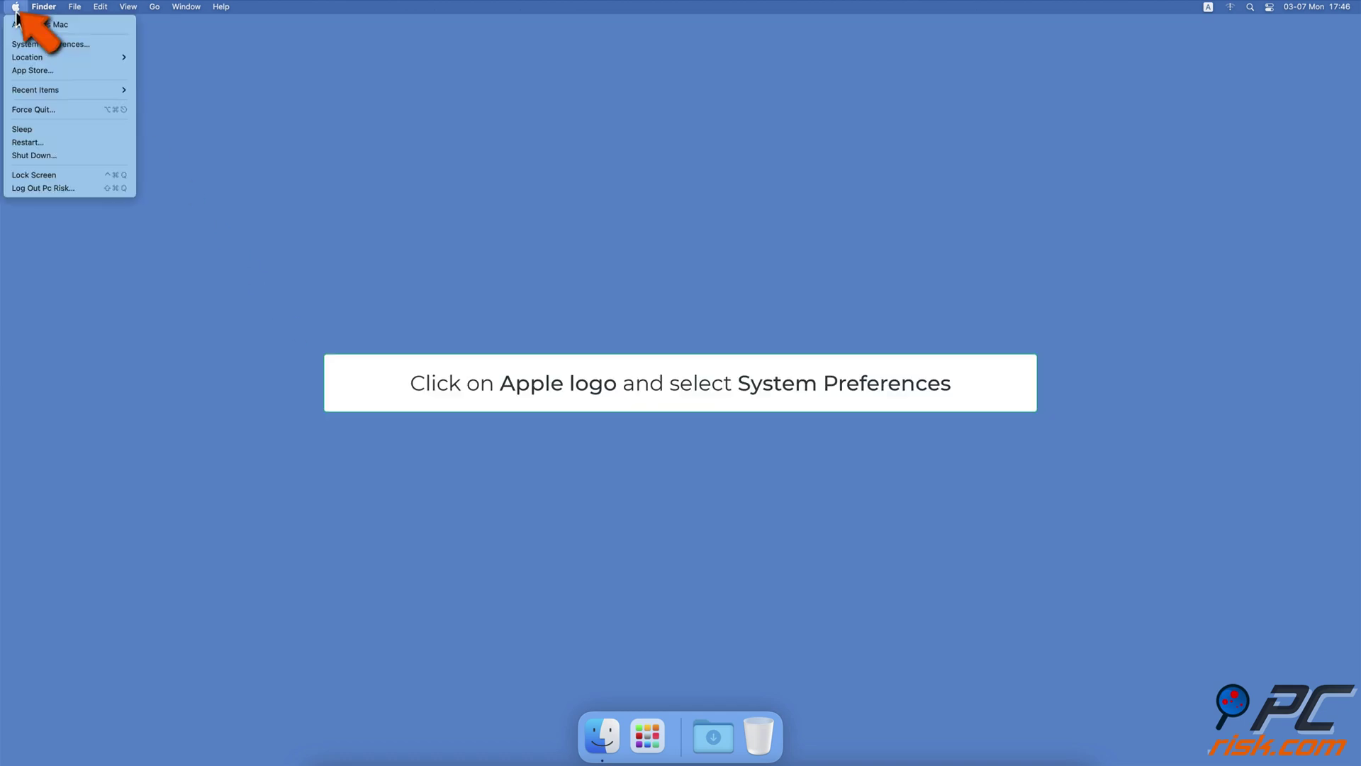
pyautogui.click(100, 46)
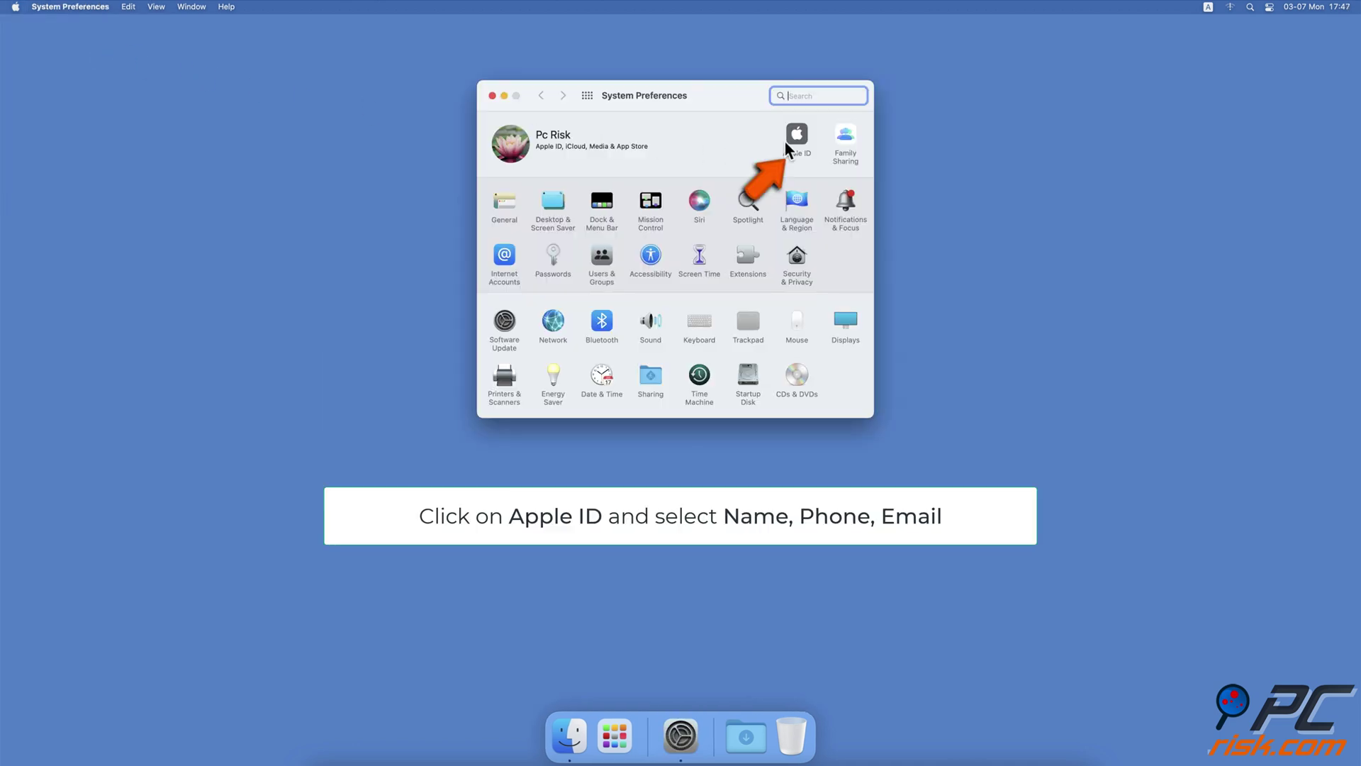
pyautogui.click(801, 141)
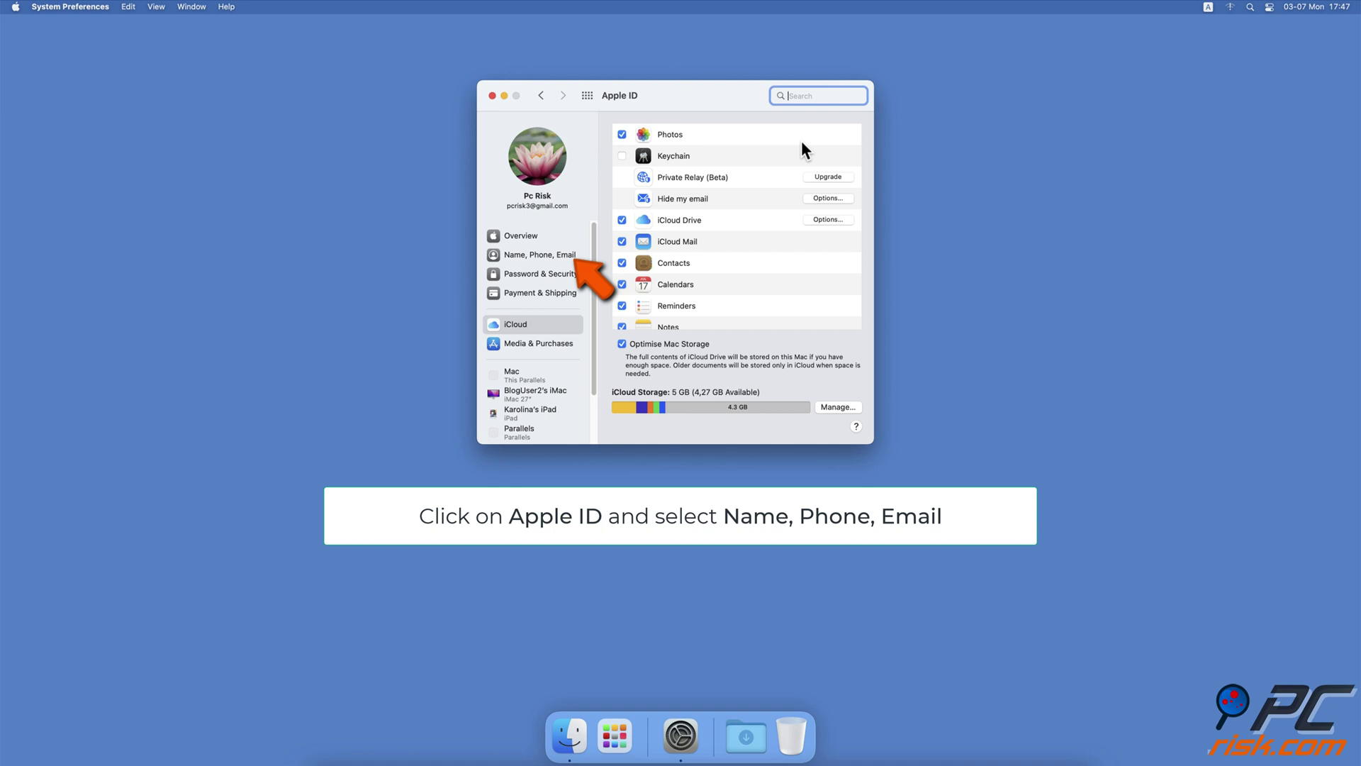
pyautogui.click(563, 254)
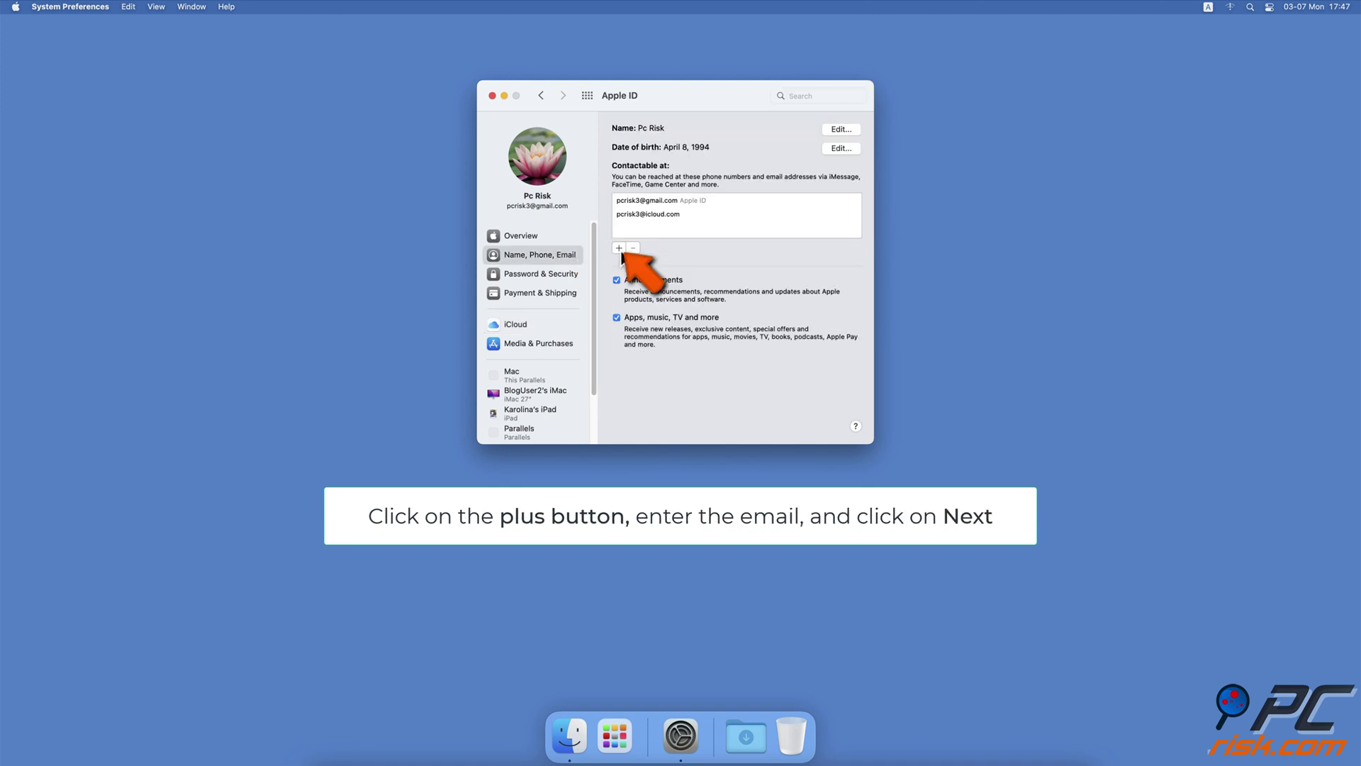
# Add the new email address and enter the emailed verification code
pyautogui.click(619, 248)
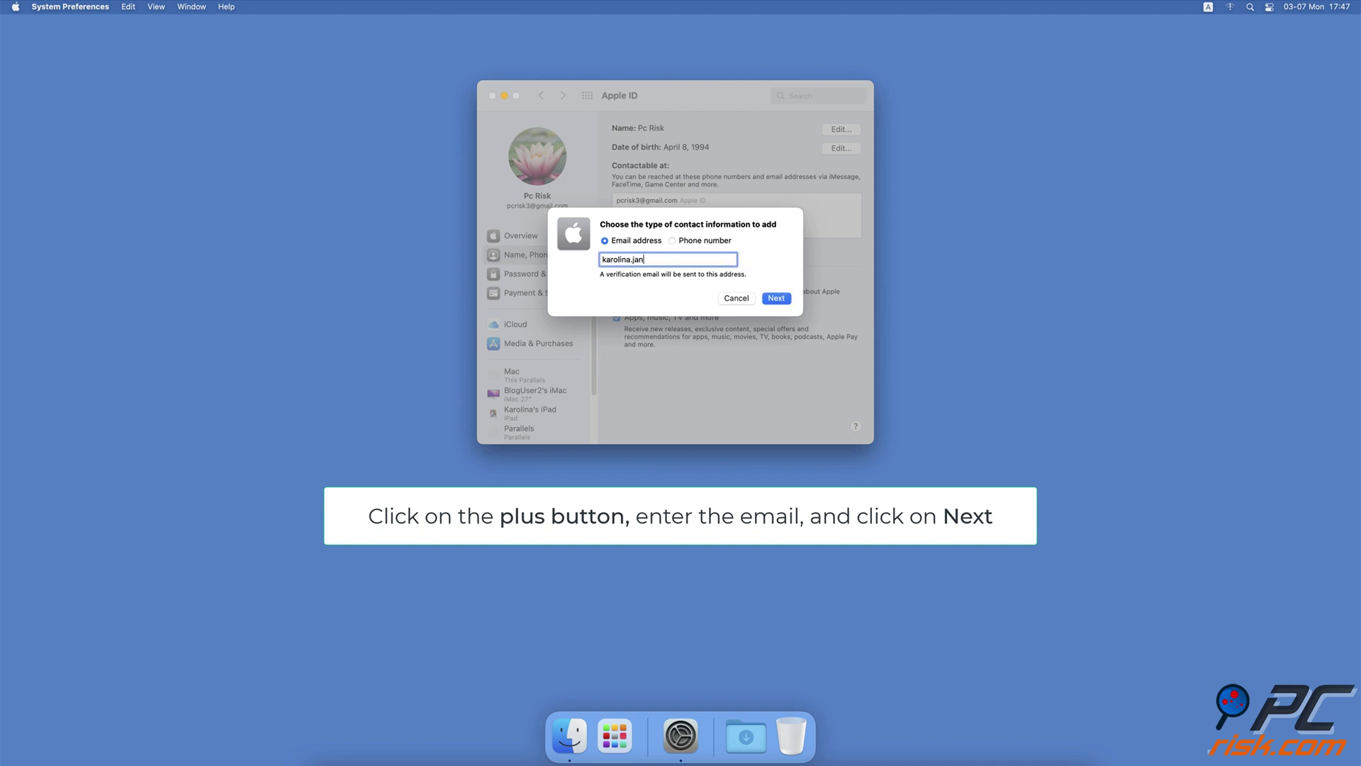
pyautogui.click(785, 299)
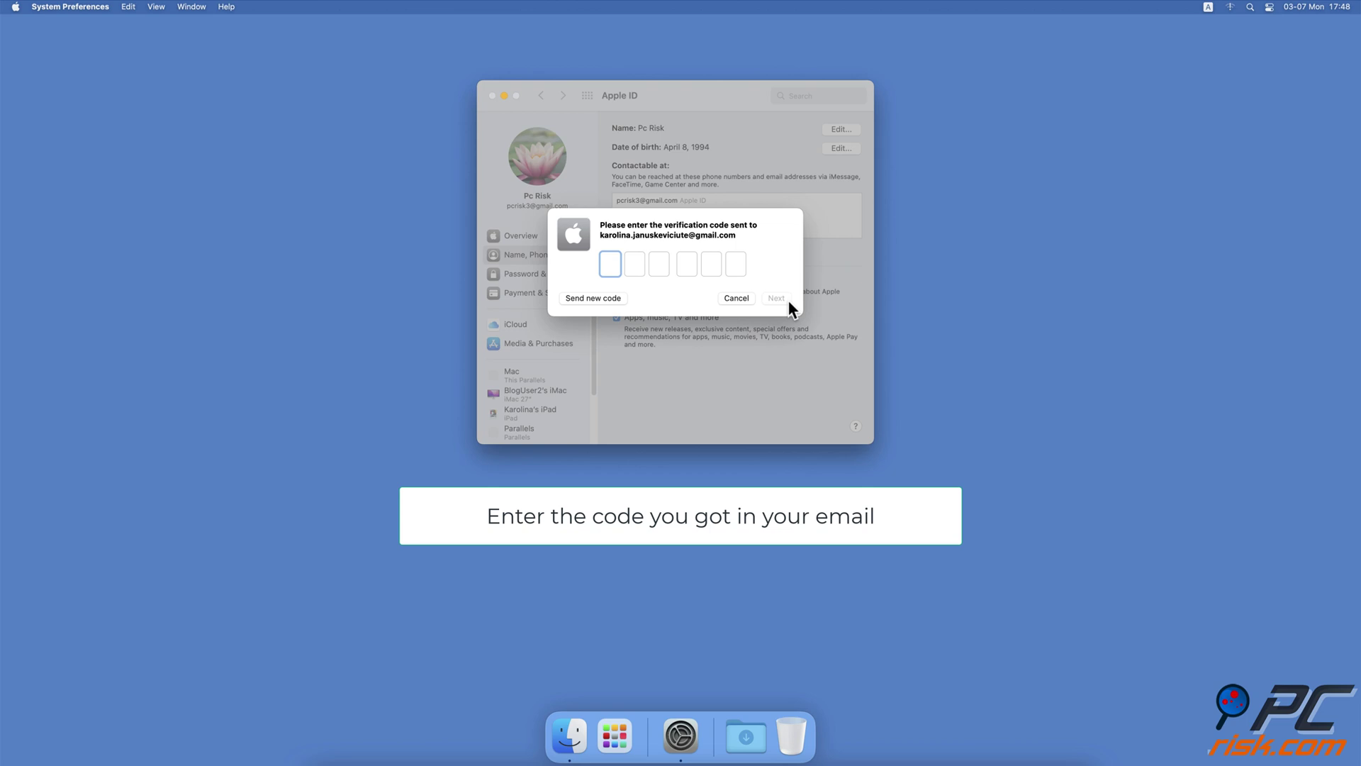
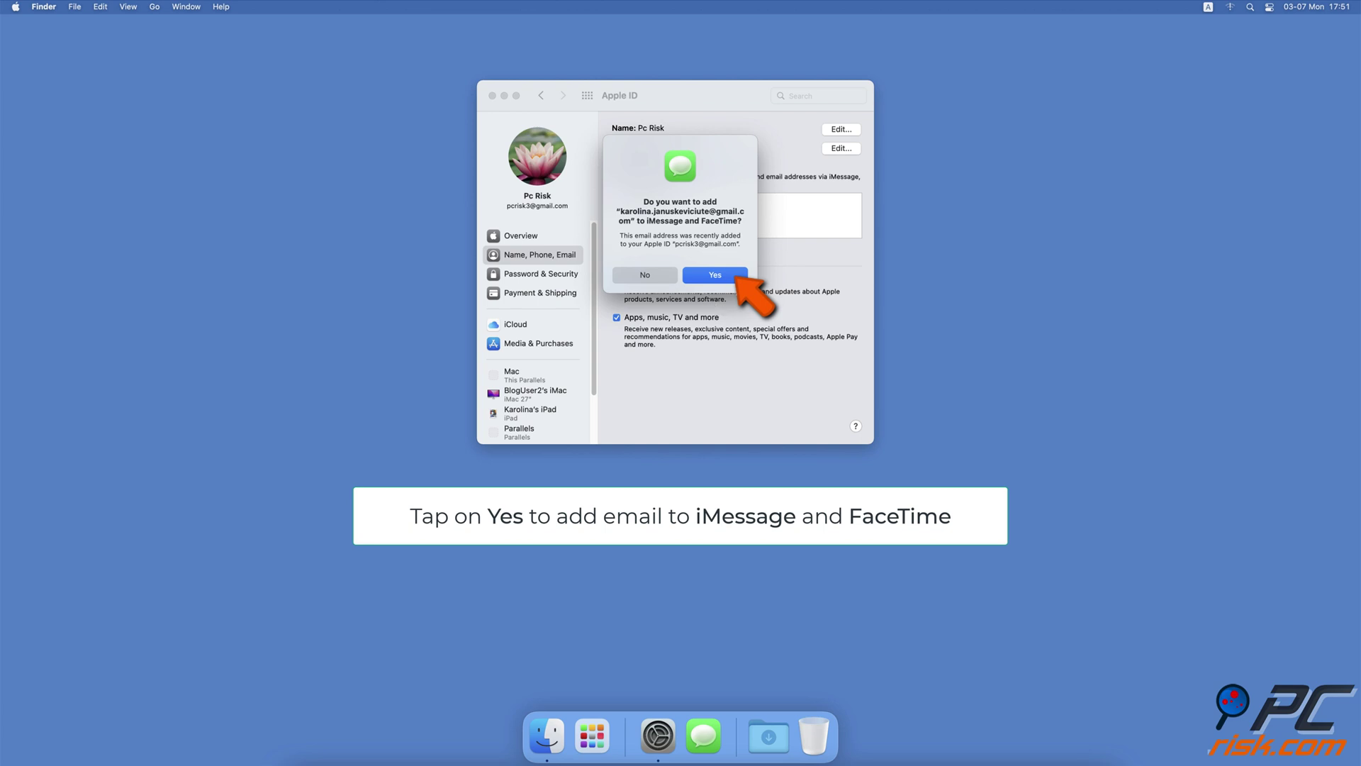
# Accept adding the email to iMessage and FaceTime, then launch Messages via Spotlight
pyautogui.click(715, 275)
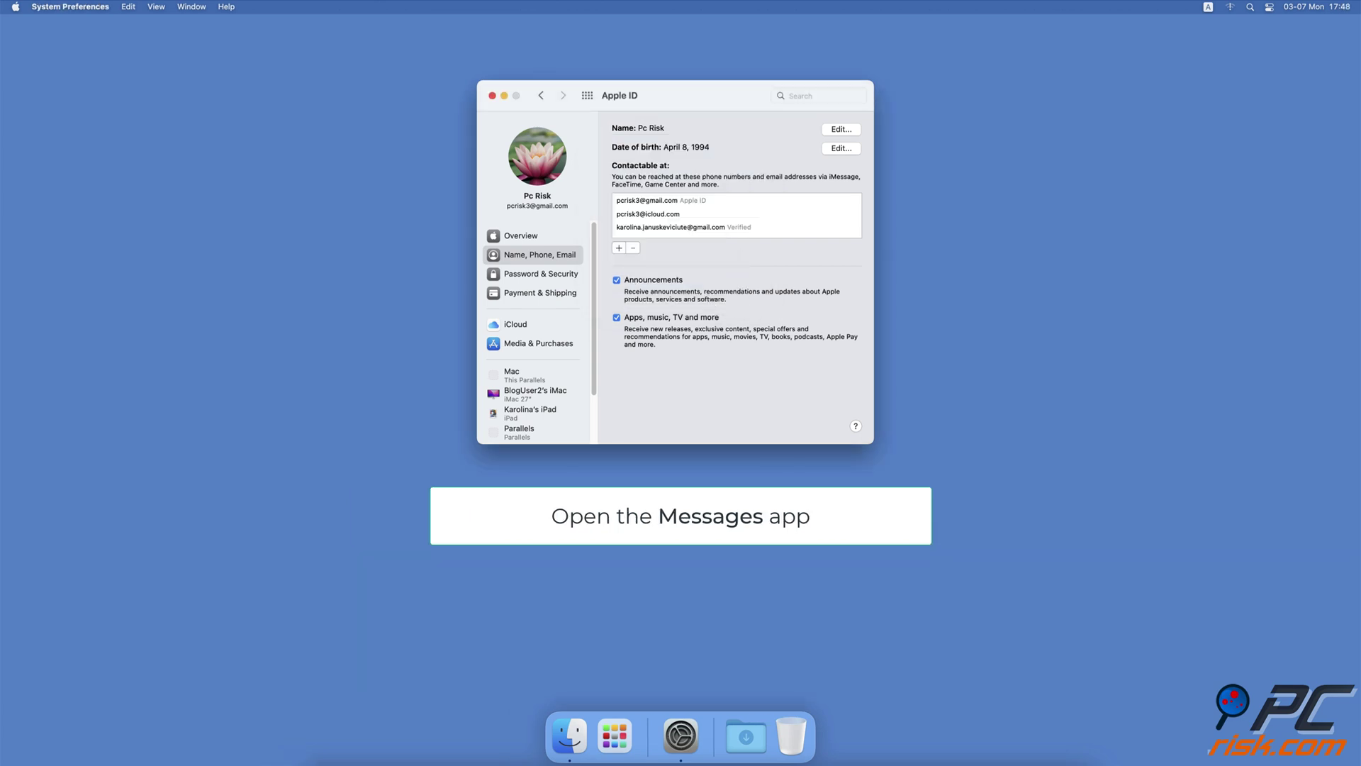
pyautogui.press('super+space')
pyautogui.write('messages')
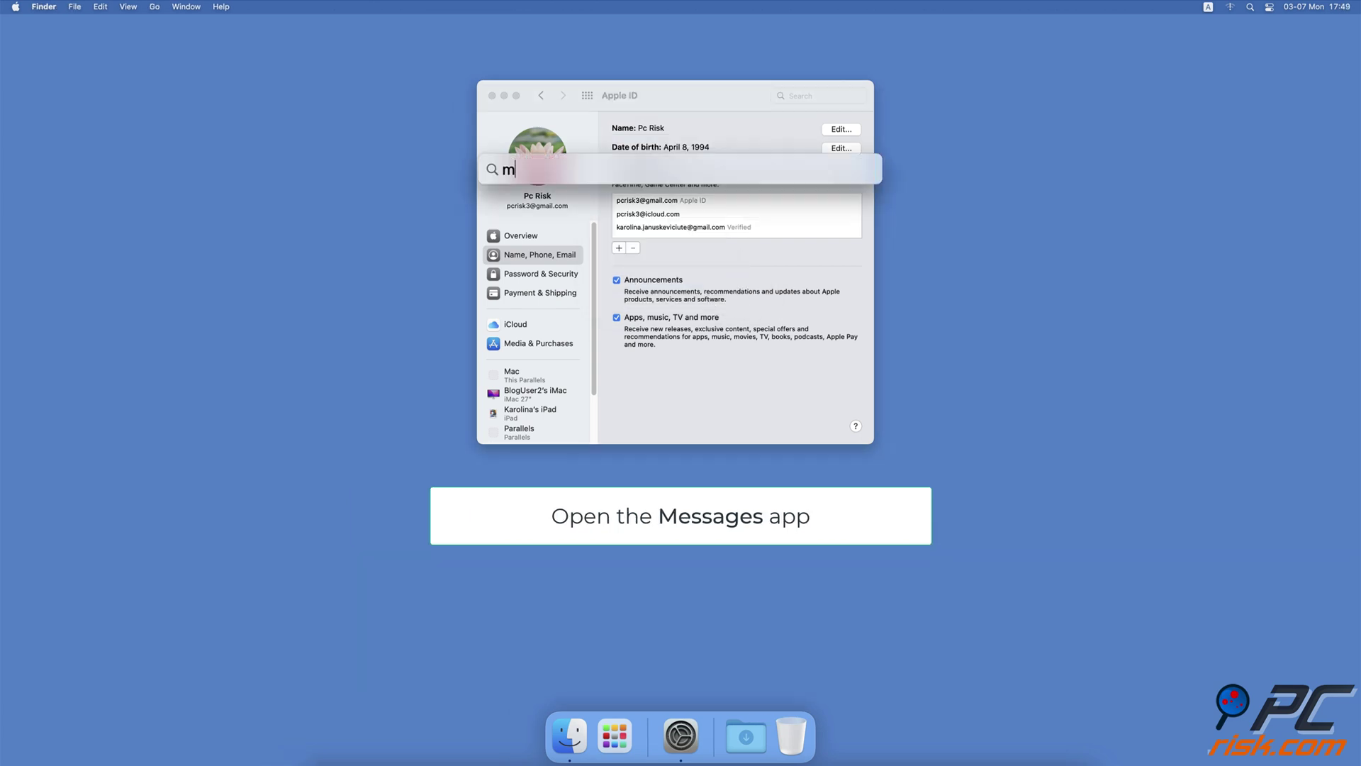
pyautogui.press('Return')
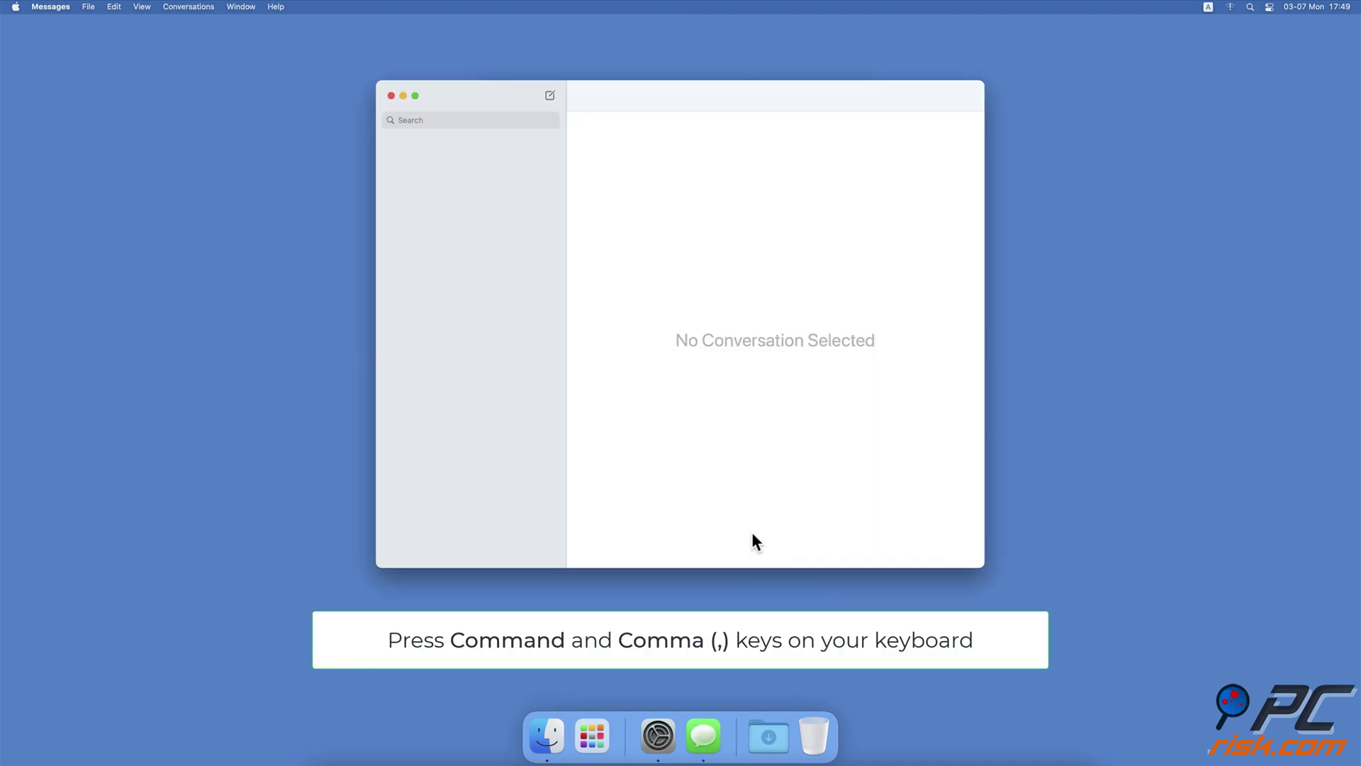
# Set iMessage to start new conversations from the new email, then launch FaceTime
pyautogui.press('super+comma')
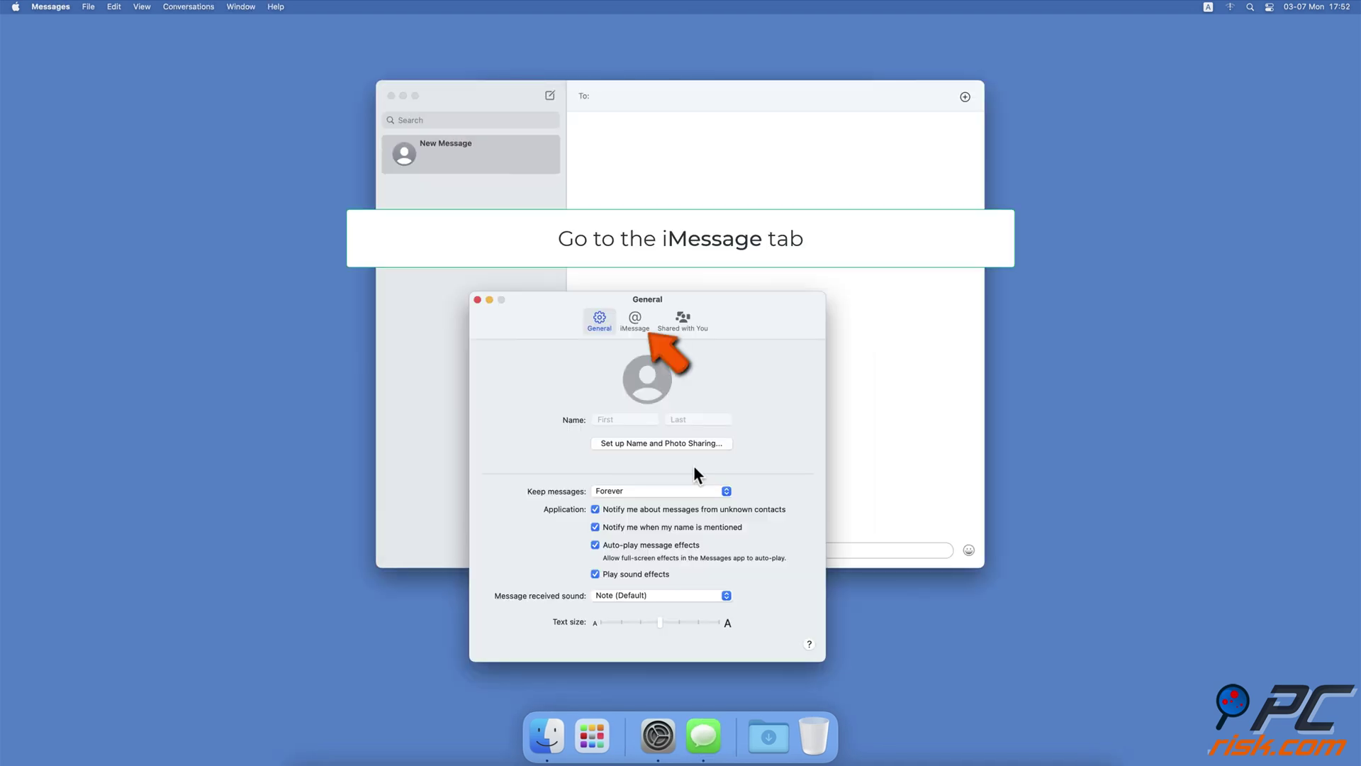
pyautogui.click(645, 330)
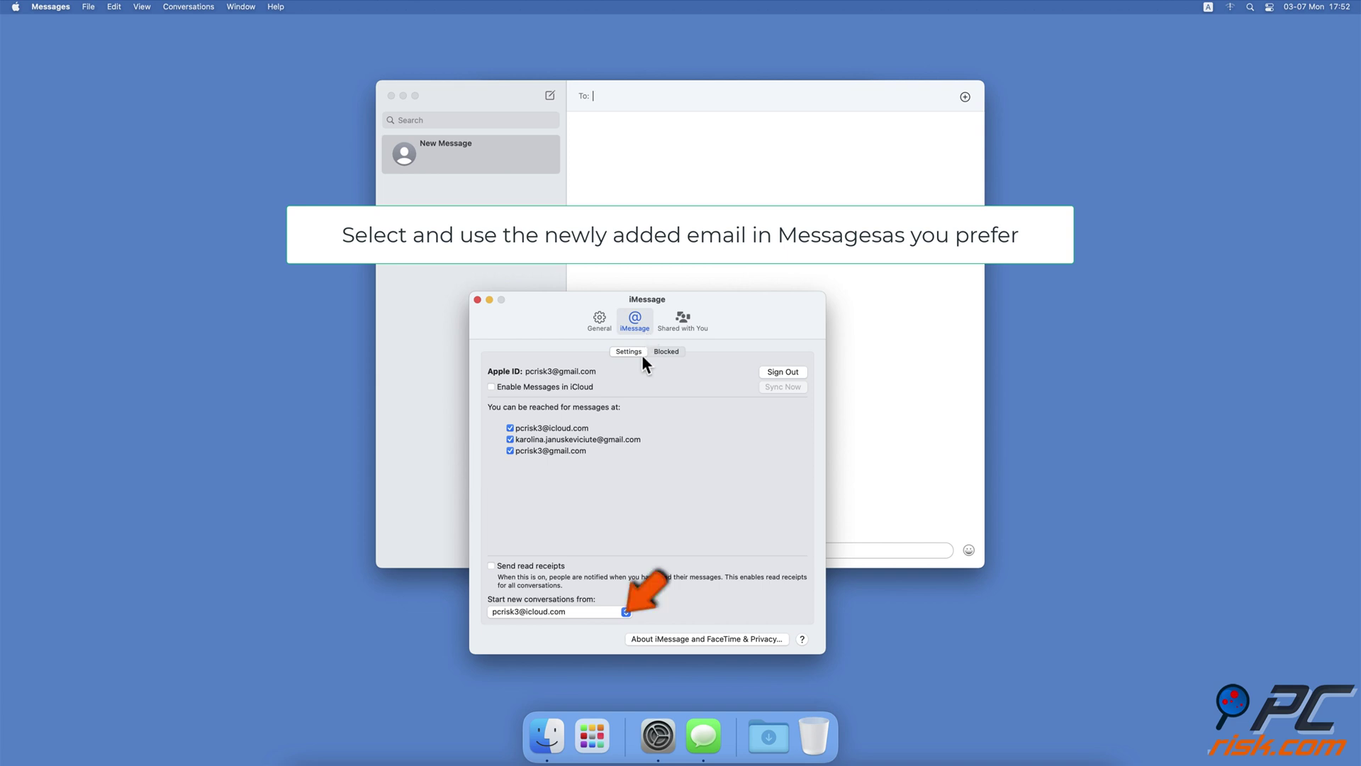
pyautogui.click(626, 612)
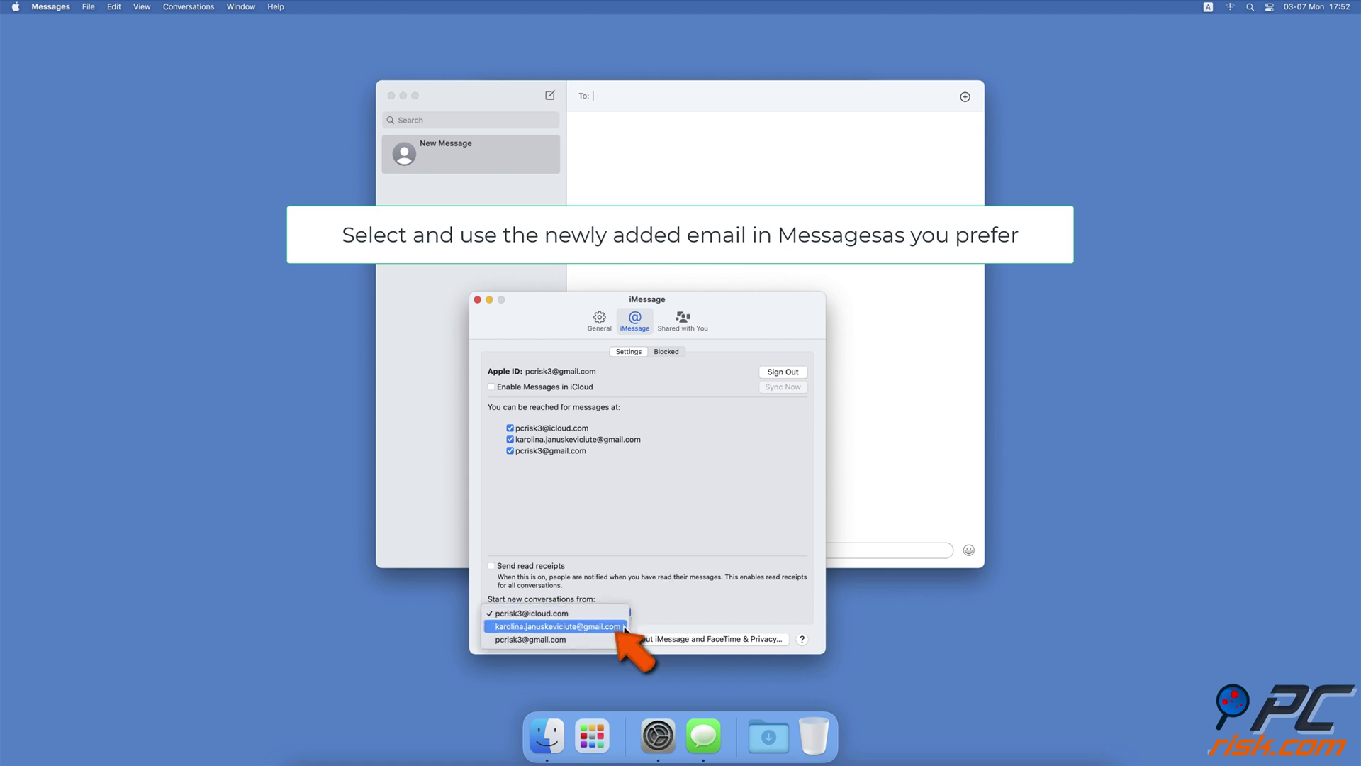
pyautogui.click(623, 627)
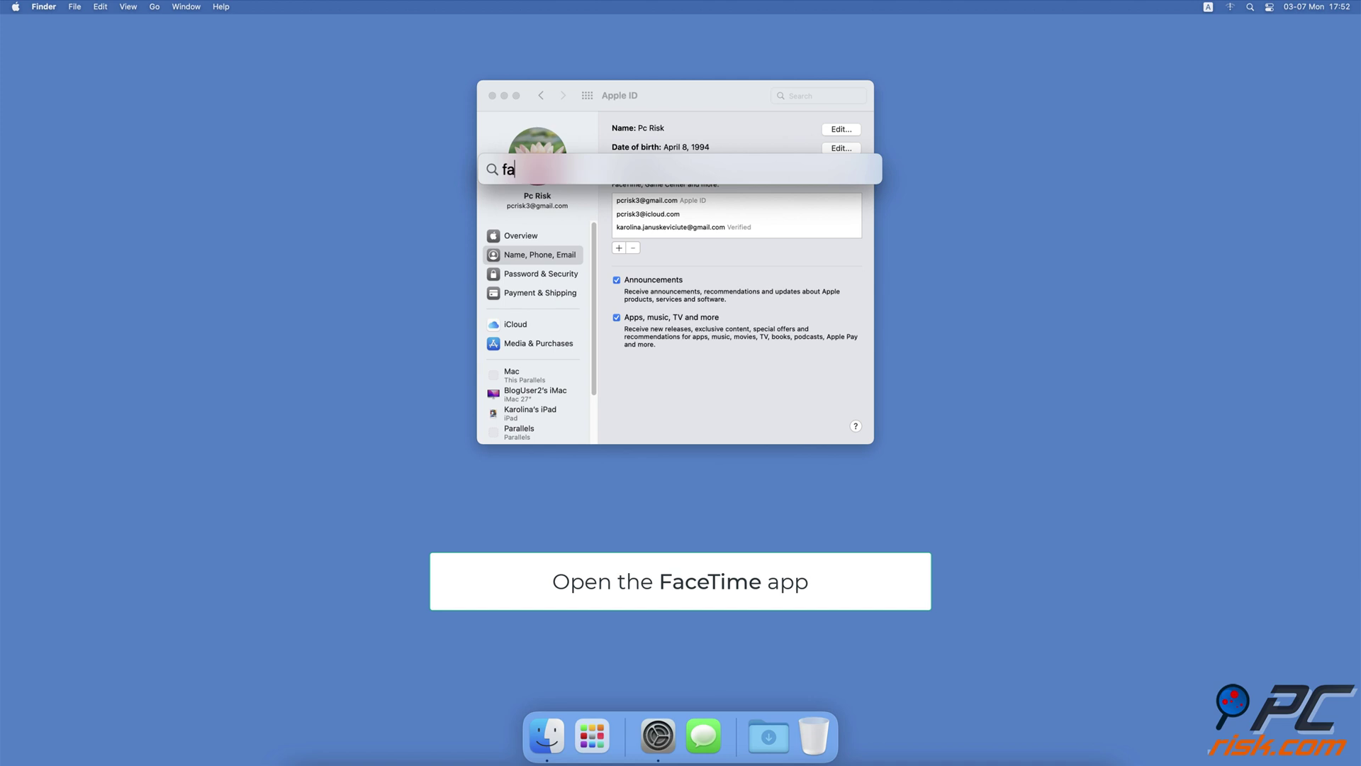
pyautogui.write('cetime')
pyautogui.press('Return')
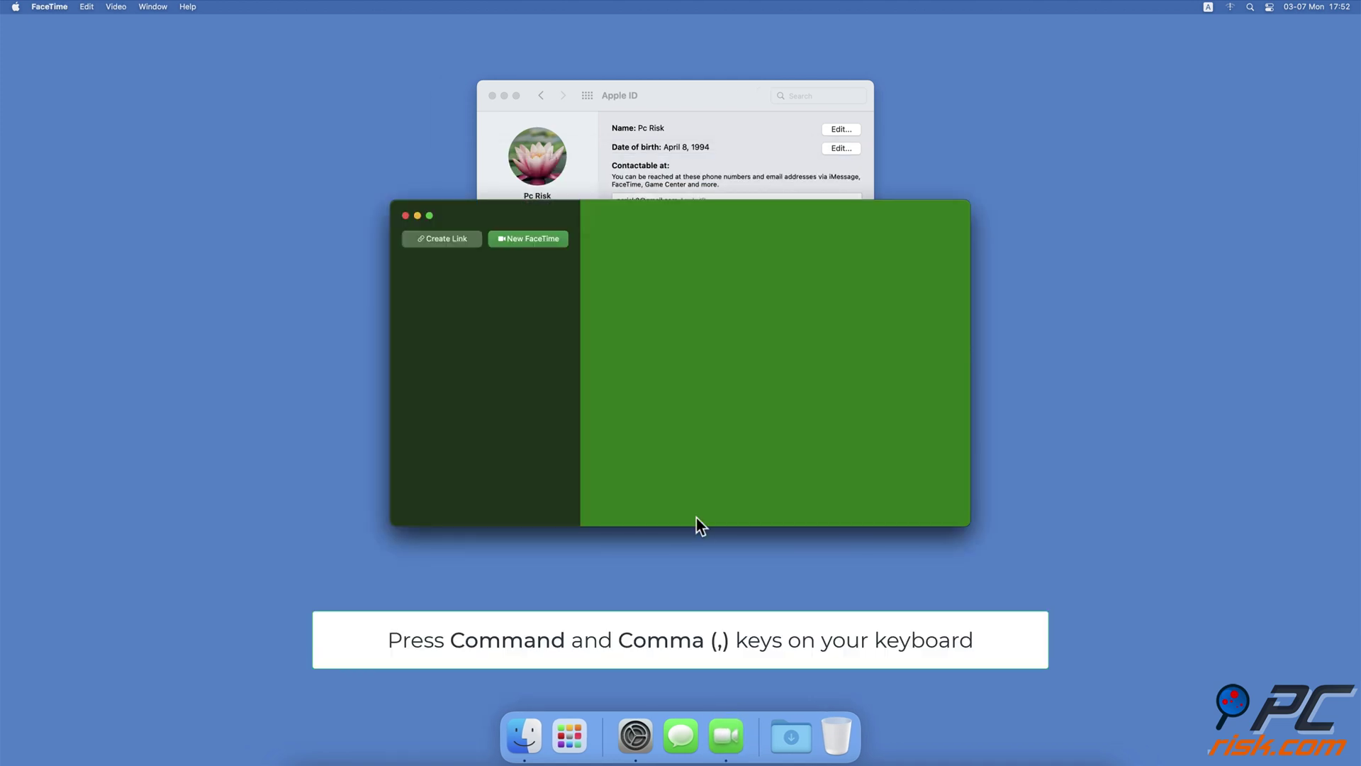
# Set FaceTime preferences to start new calls from the new email
pyautogui.press('super+comma')
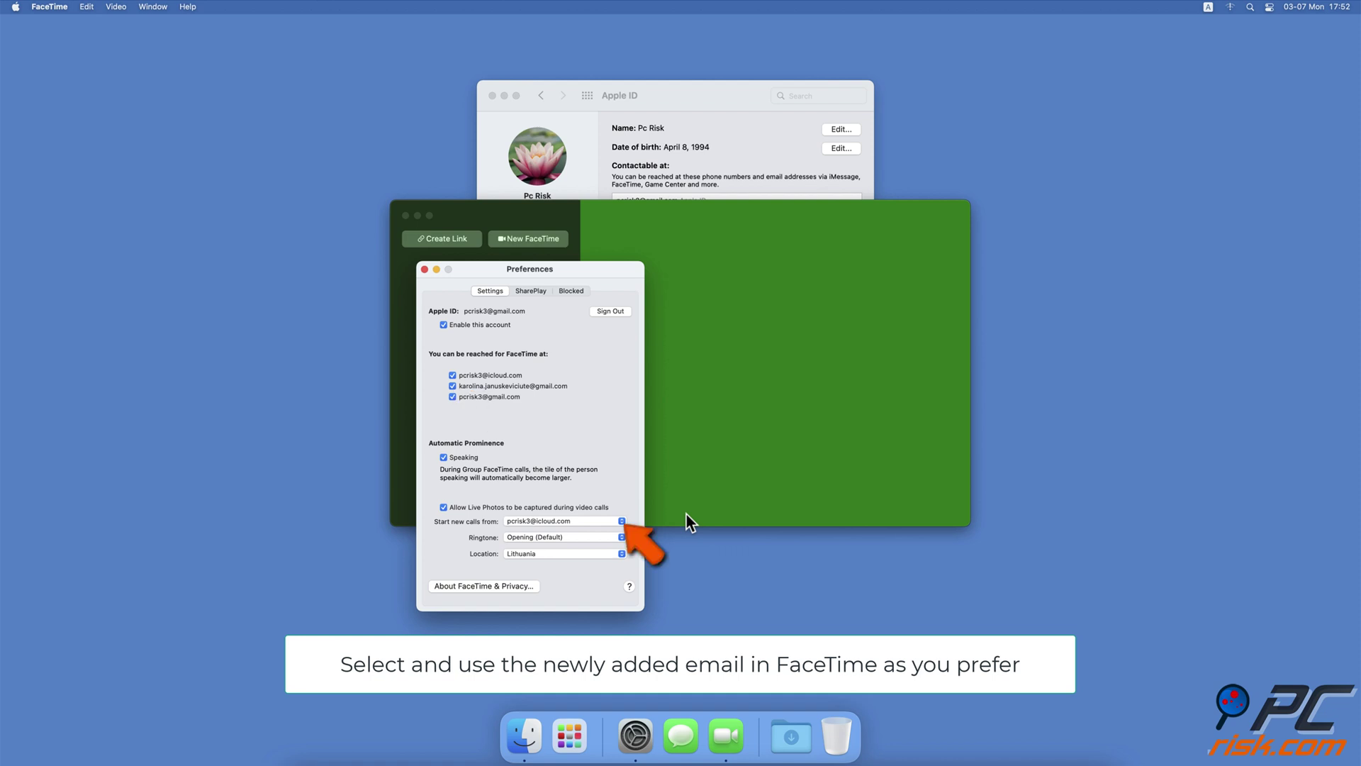
pyautogui.click(622, 521)
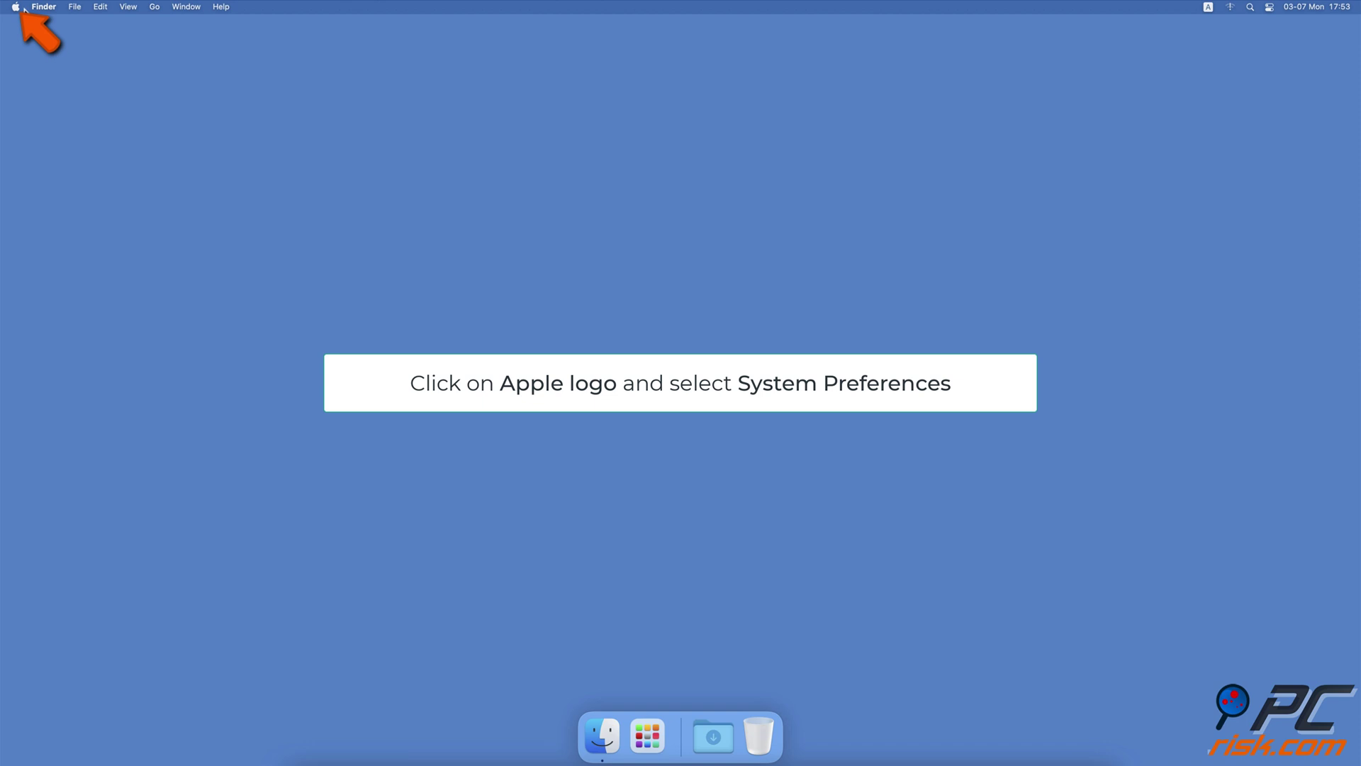
# Delete the added email from the Apple ID's Name, Phone, Email list
pyautogui.click(16, 7)
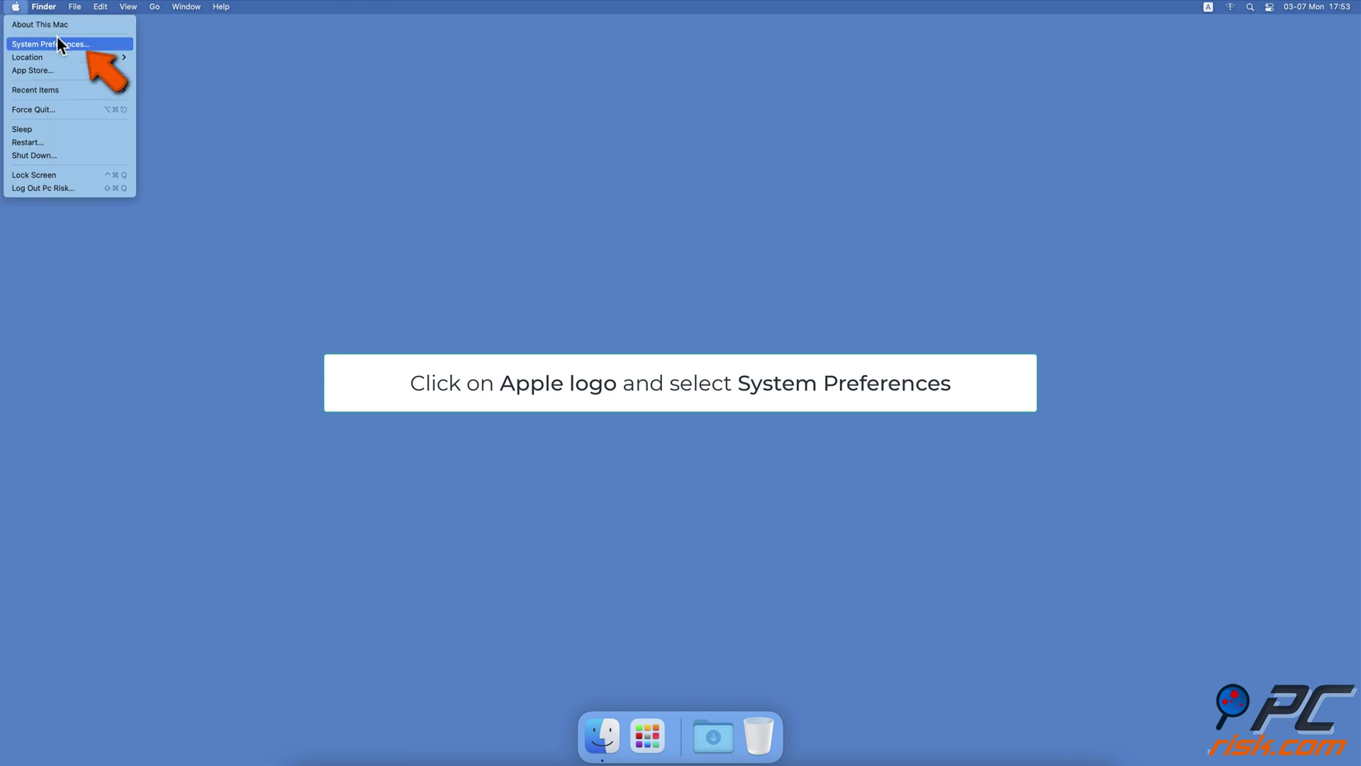
pyautogui.click(109, 44)
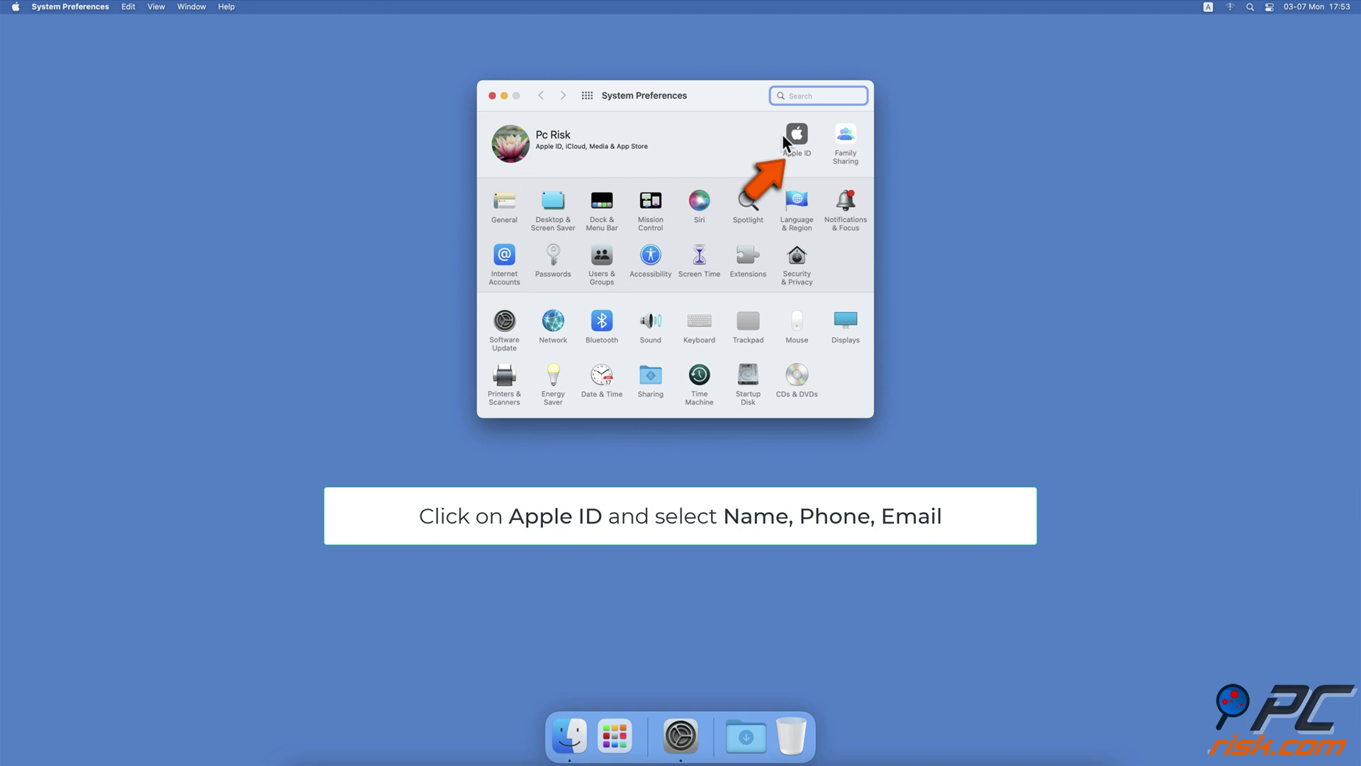
pyautogui.click(787, 139)
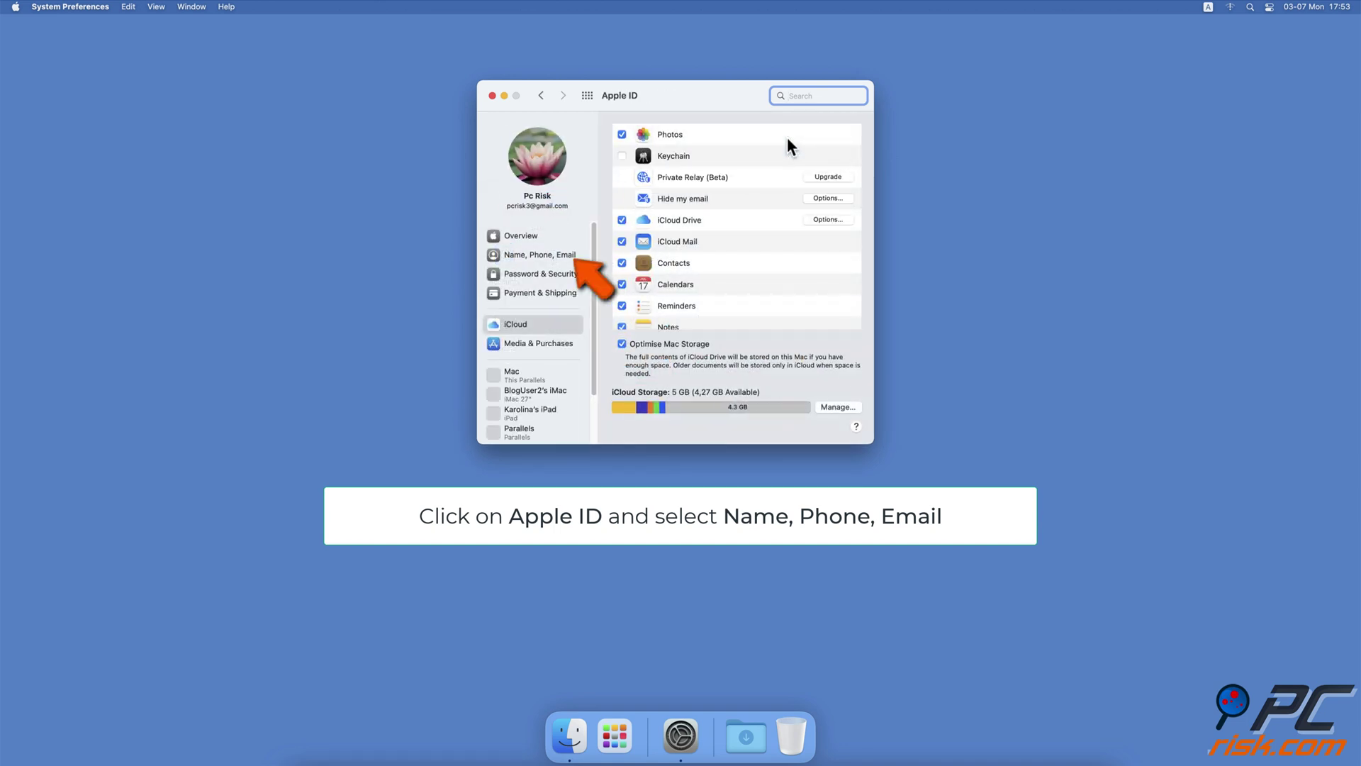
pyautogui.click(579, 255)
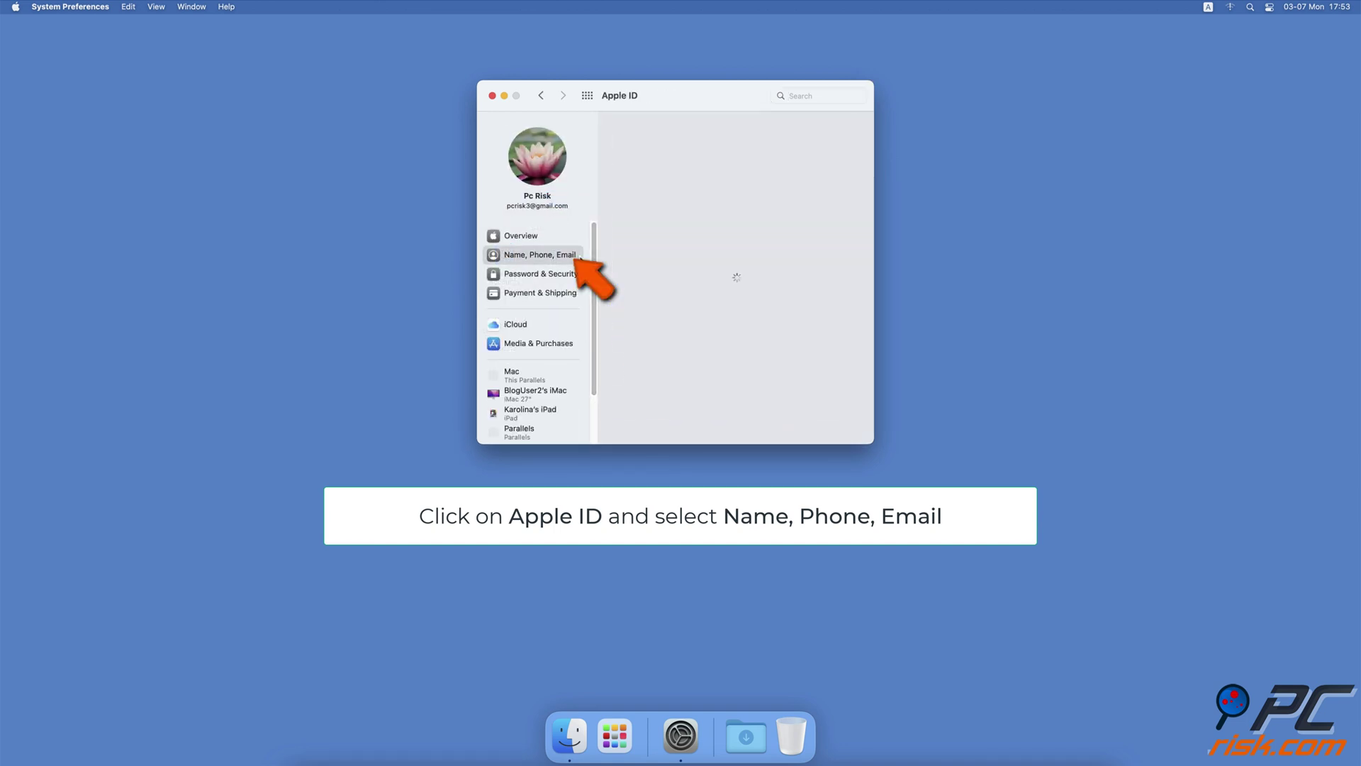
pyautogui.click(648, 228)
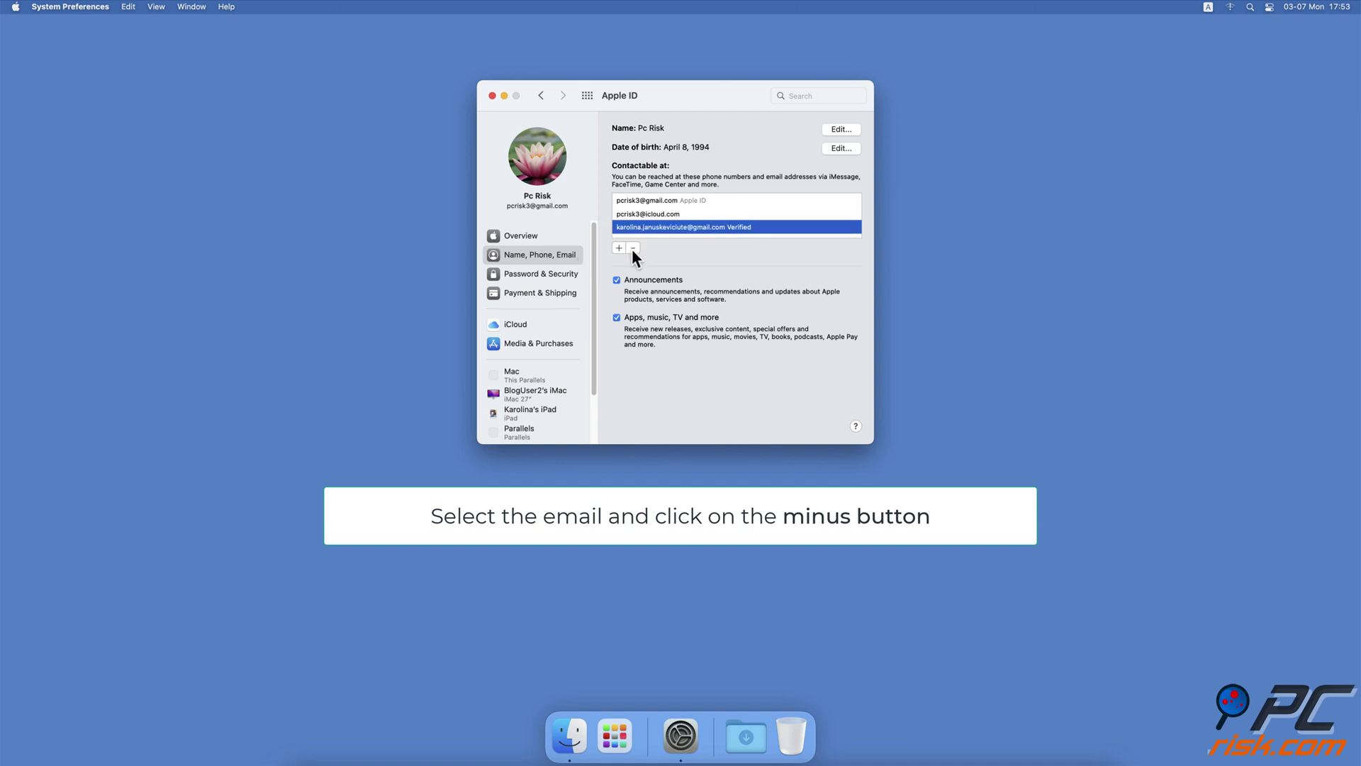
pyautogui.click(633, 250)
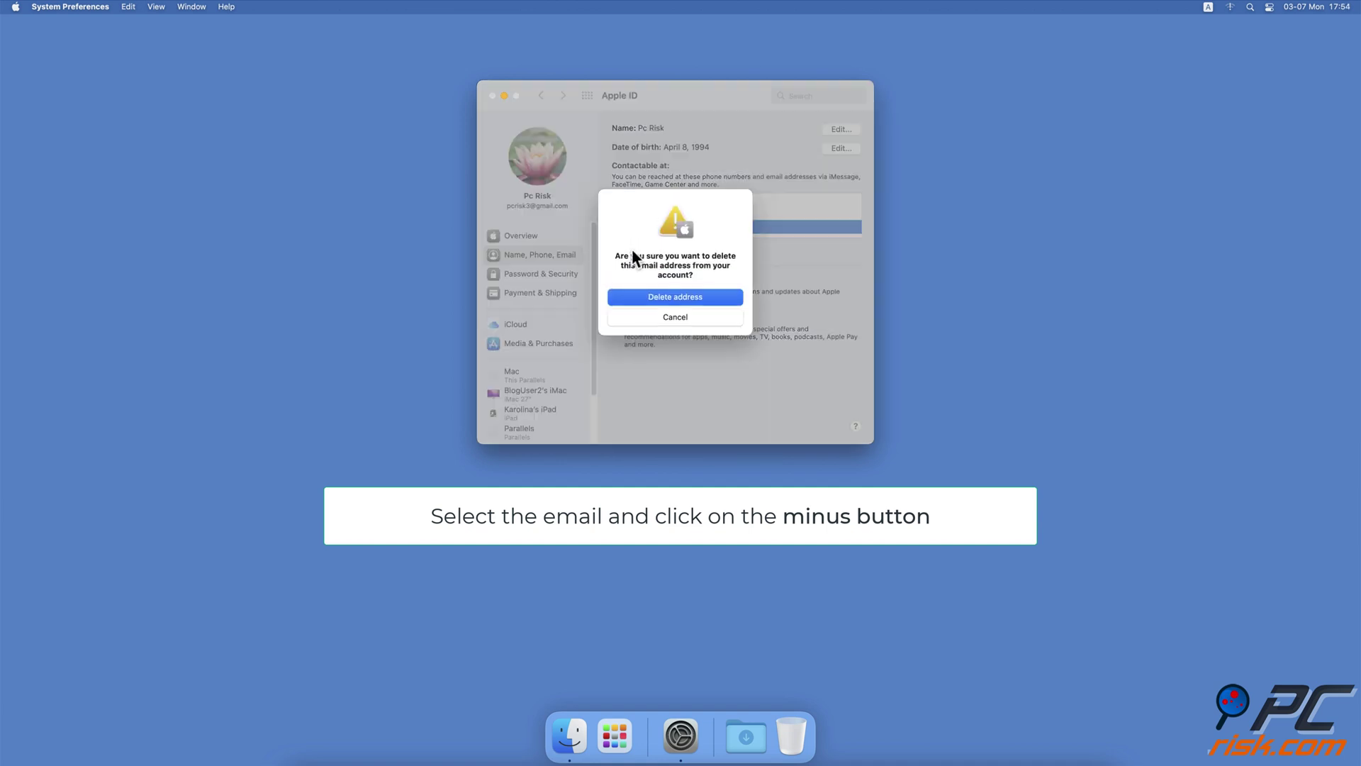
pyautogui.click(726, 298)
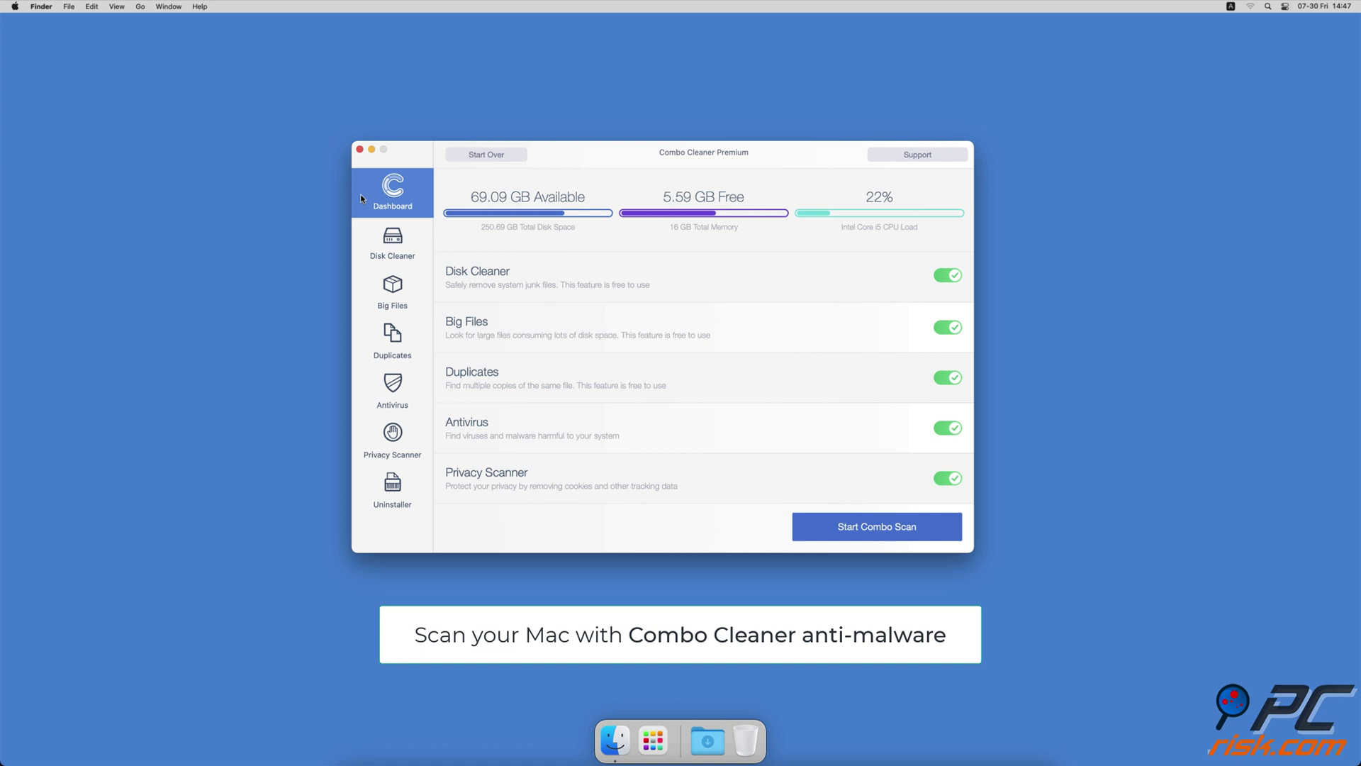
# Run a full antivirus scan and remove 2.7 GB of disk junk files
pyautogui.click(397, 390)
pyautogui.click(703, 249)
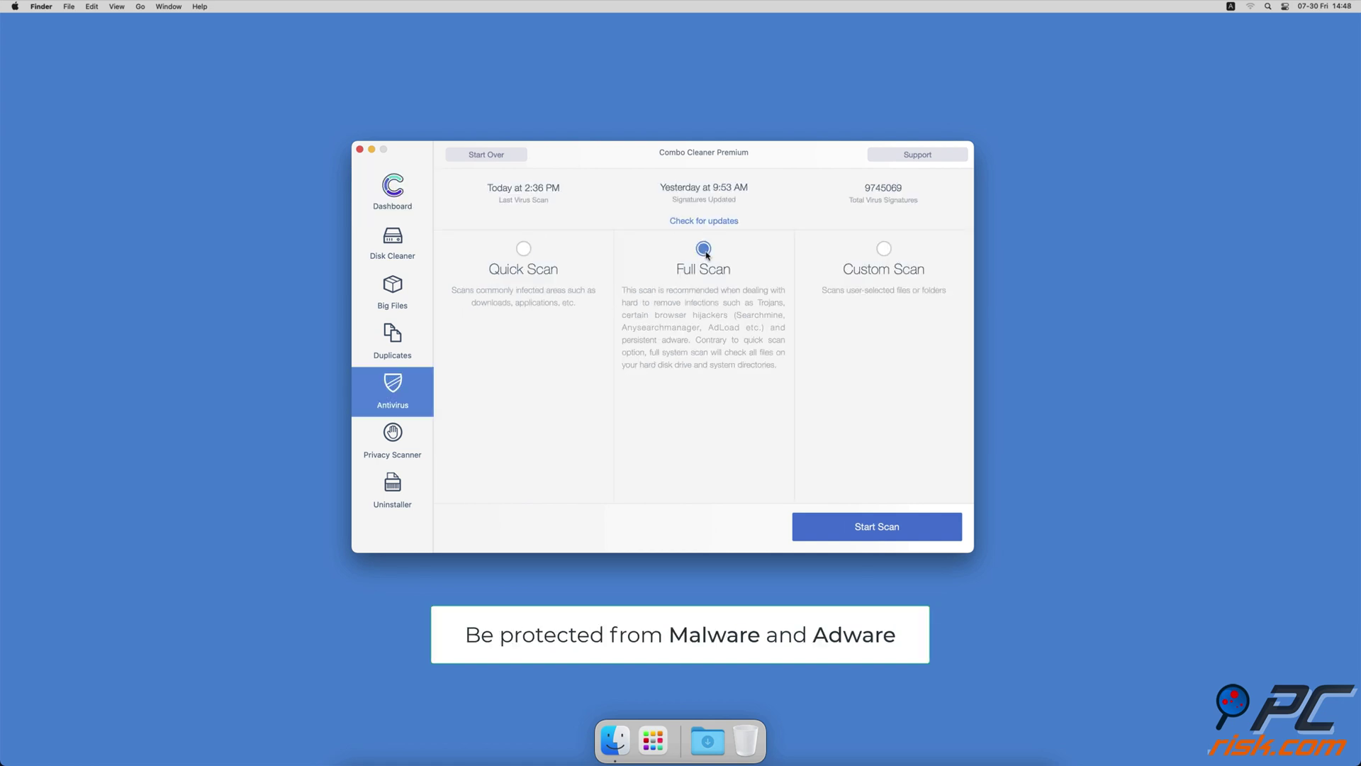
pyautogui.click(824, 526)
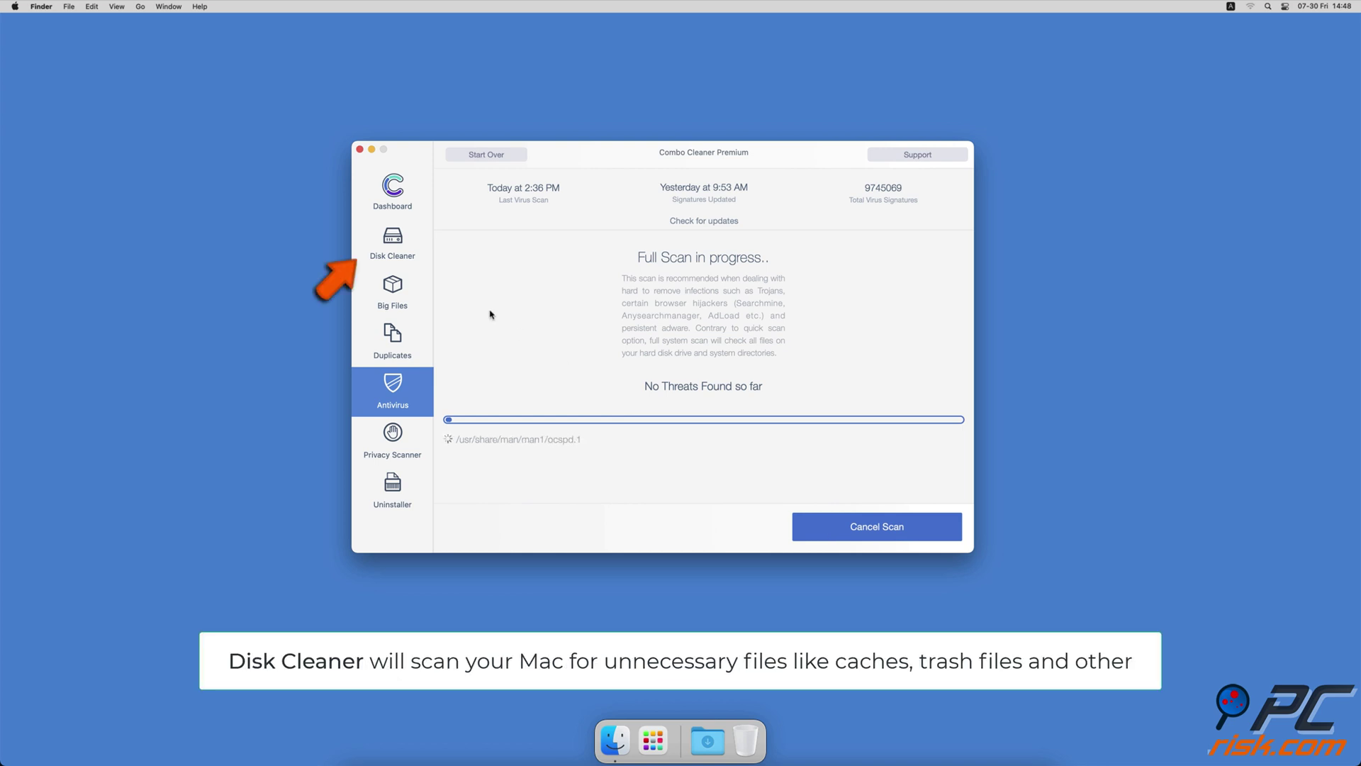
pyautogui.click(391, 251)
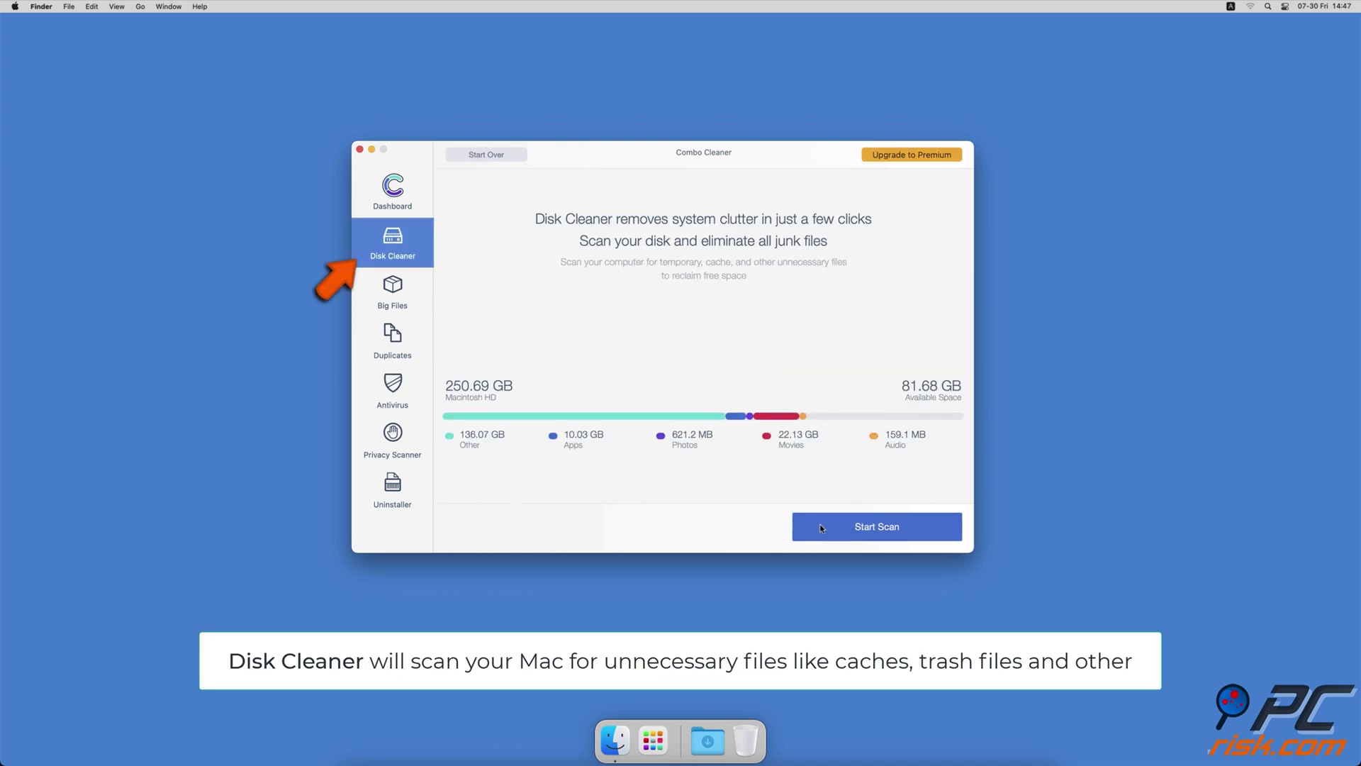
pyautogui.click(829, 528)
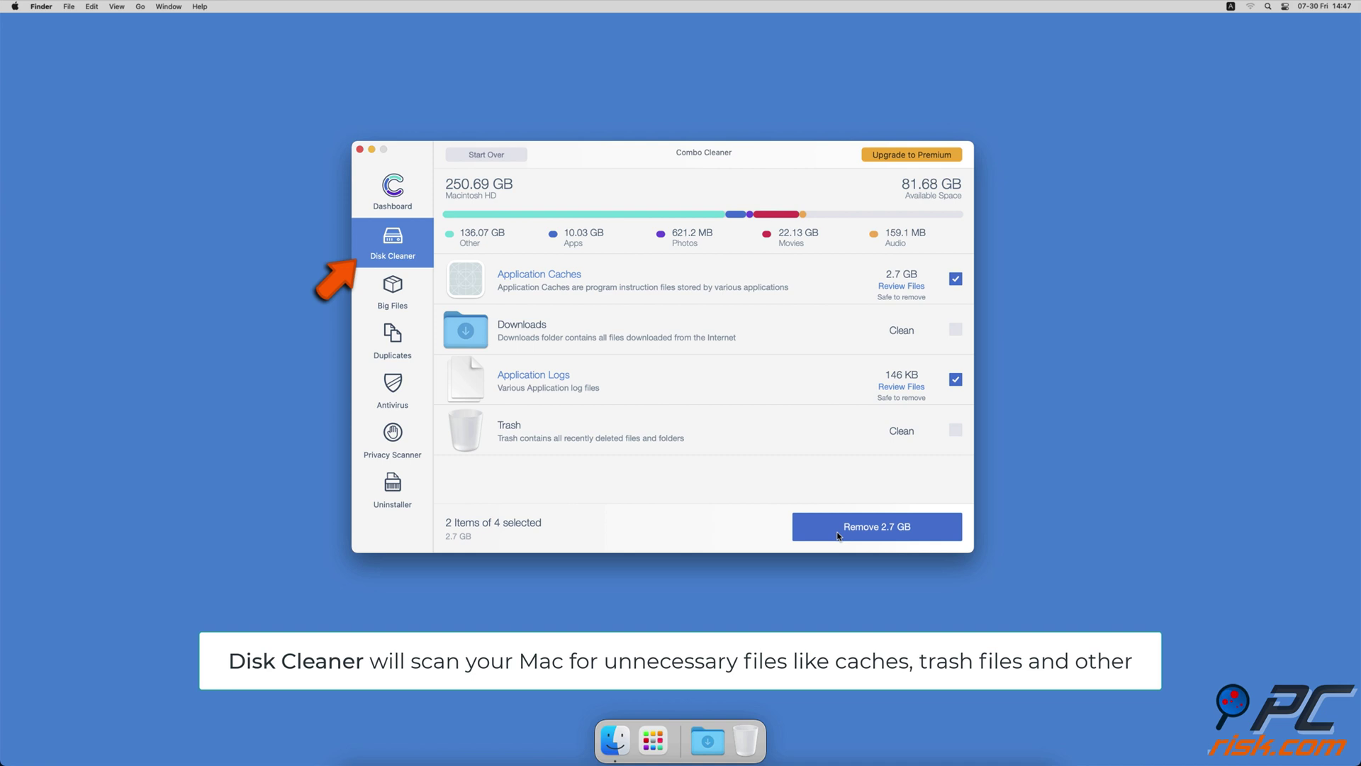
pyautogui.click(838, 535)
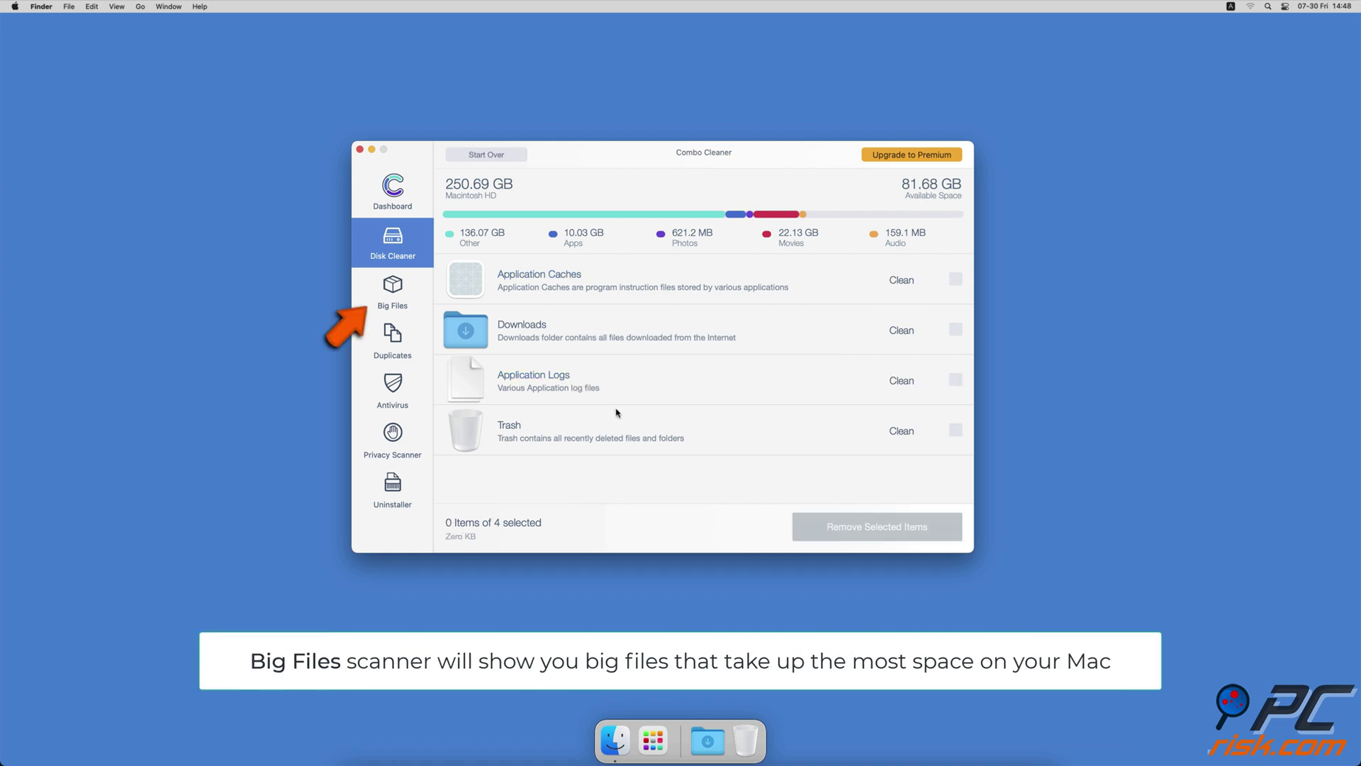
# Run the Big Files, Duplicates, Privacy Scanner and Uninstaller scans
pyautogui.click(395, 297)
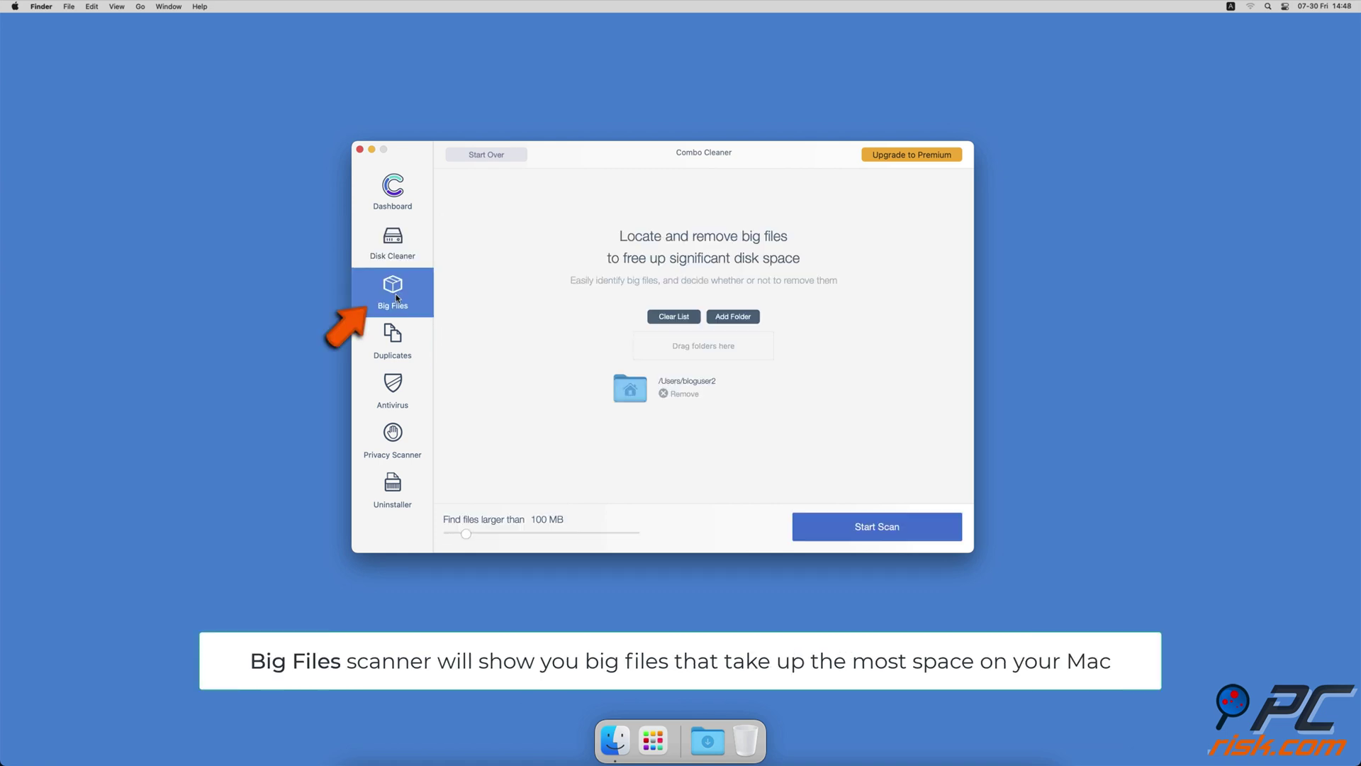
pyautogui.click(840, 541)
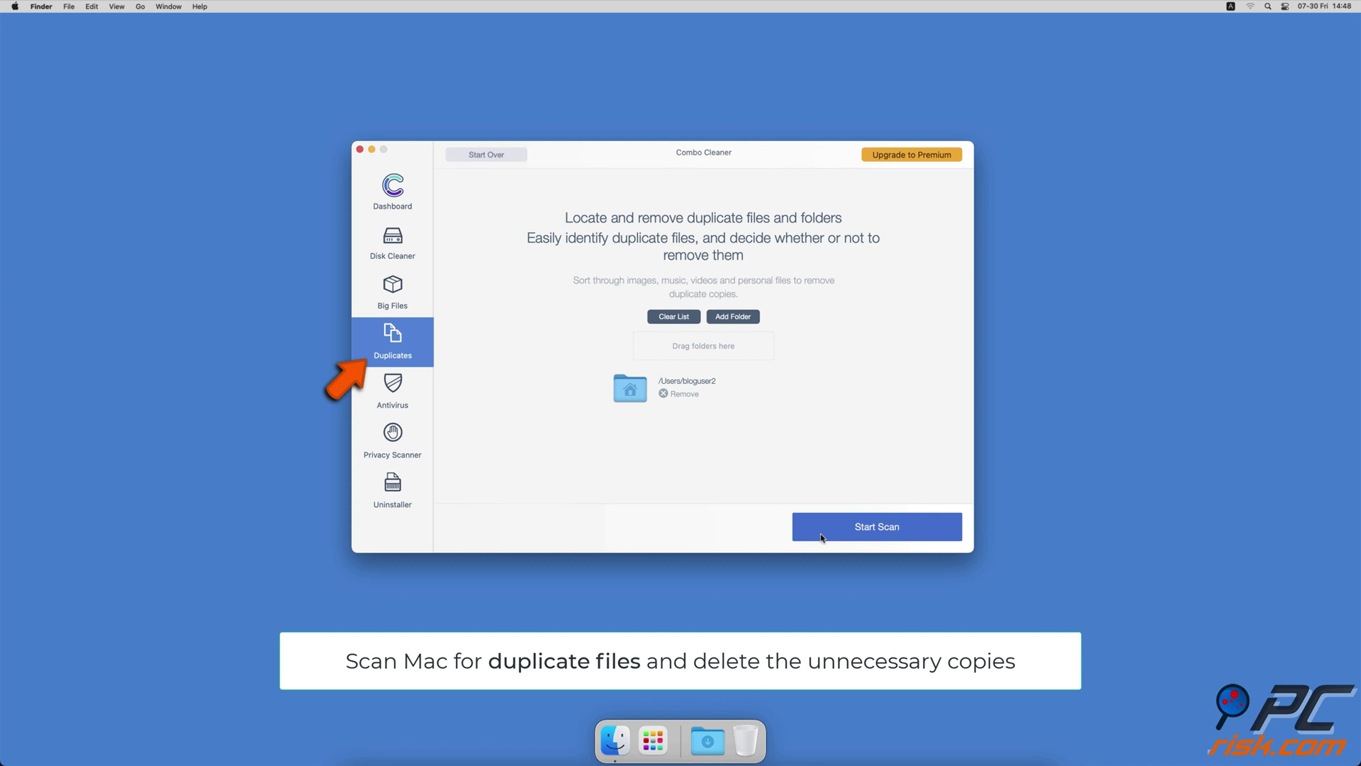
pyautogui.click(821, 538)
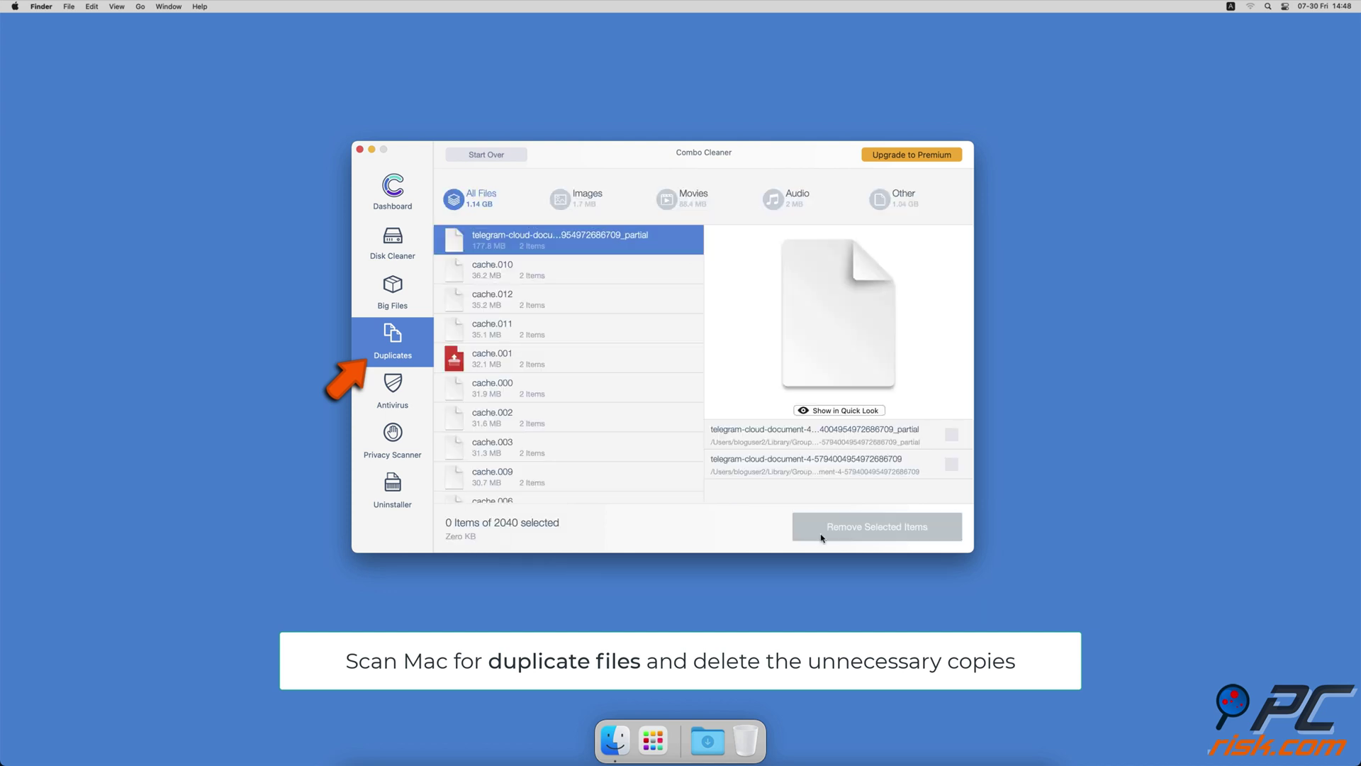
pyautogui.click(418, 443)
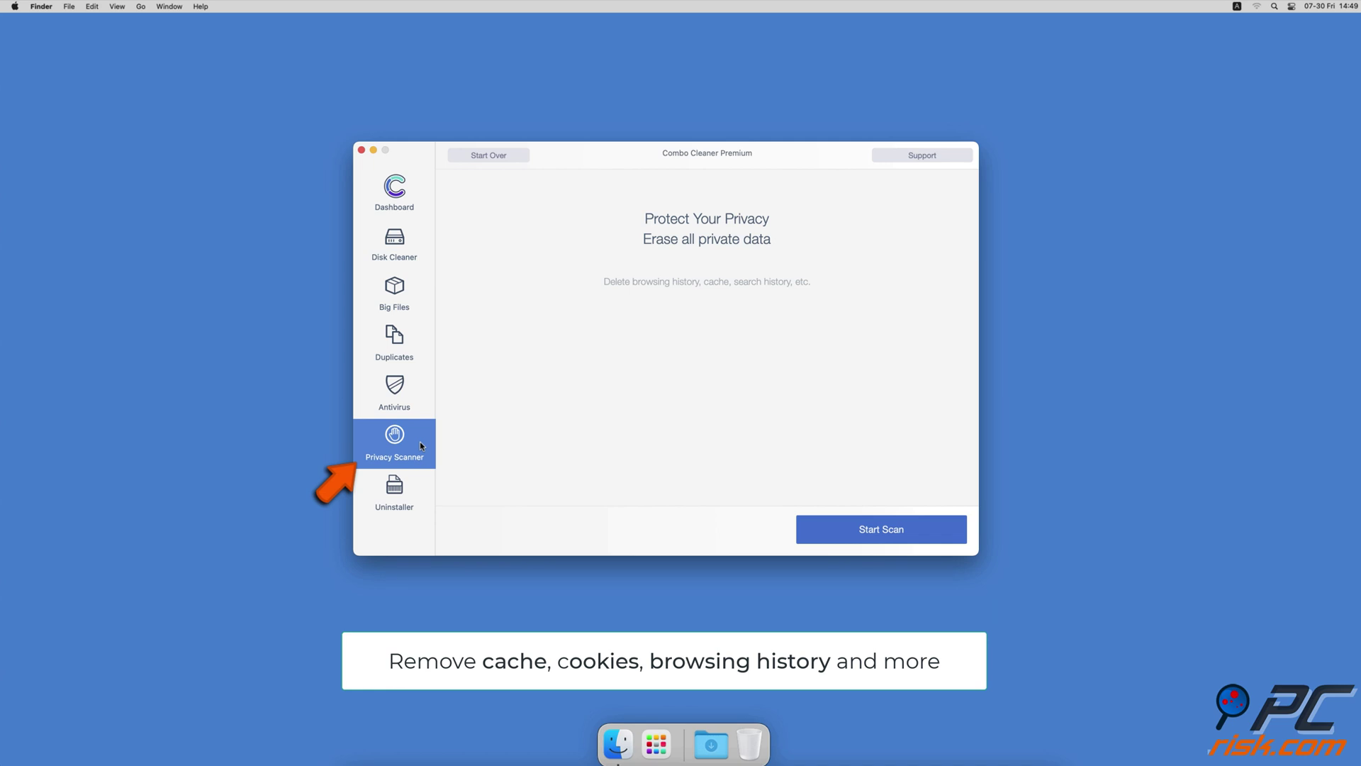
pyautogui.click(811, 527)
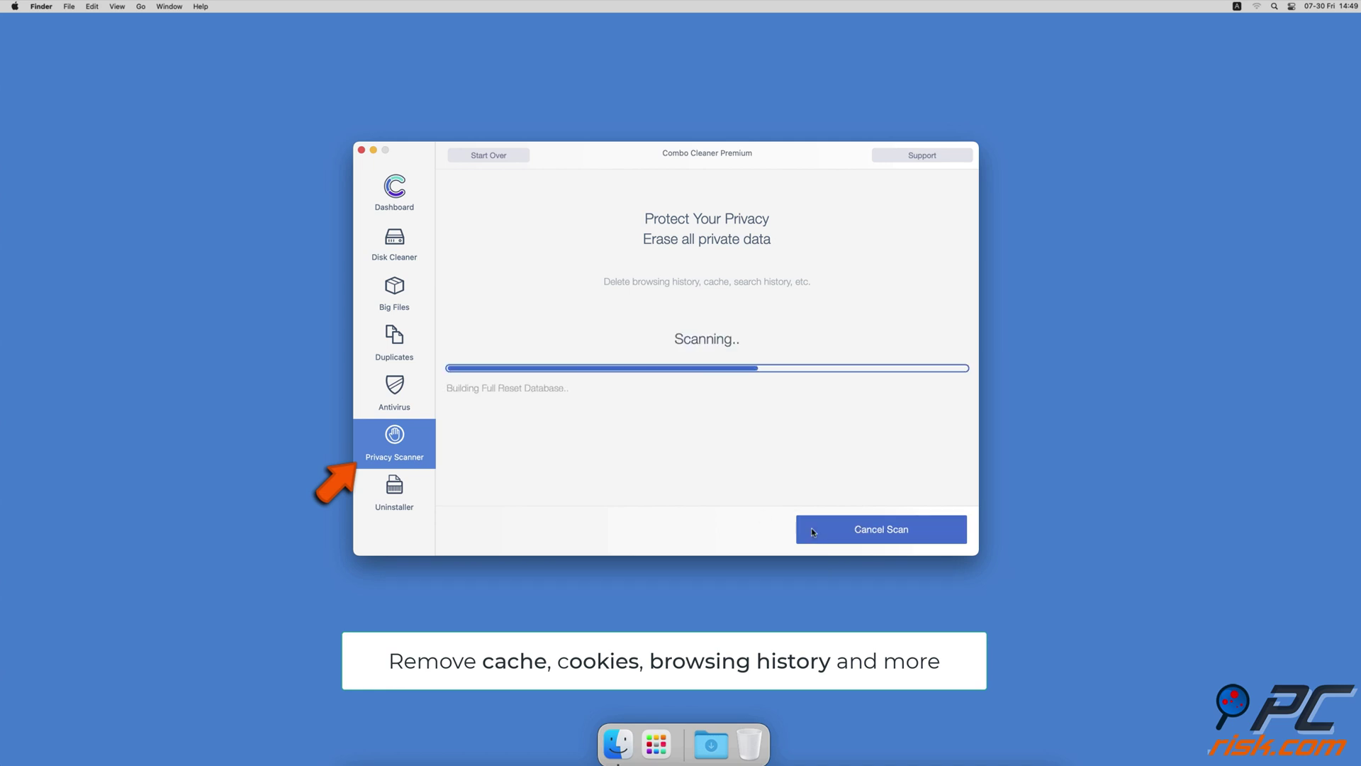
pyautogui.click(425, 502)
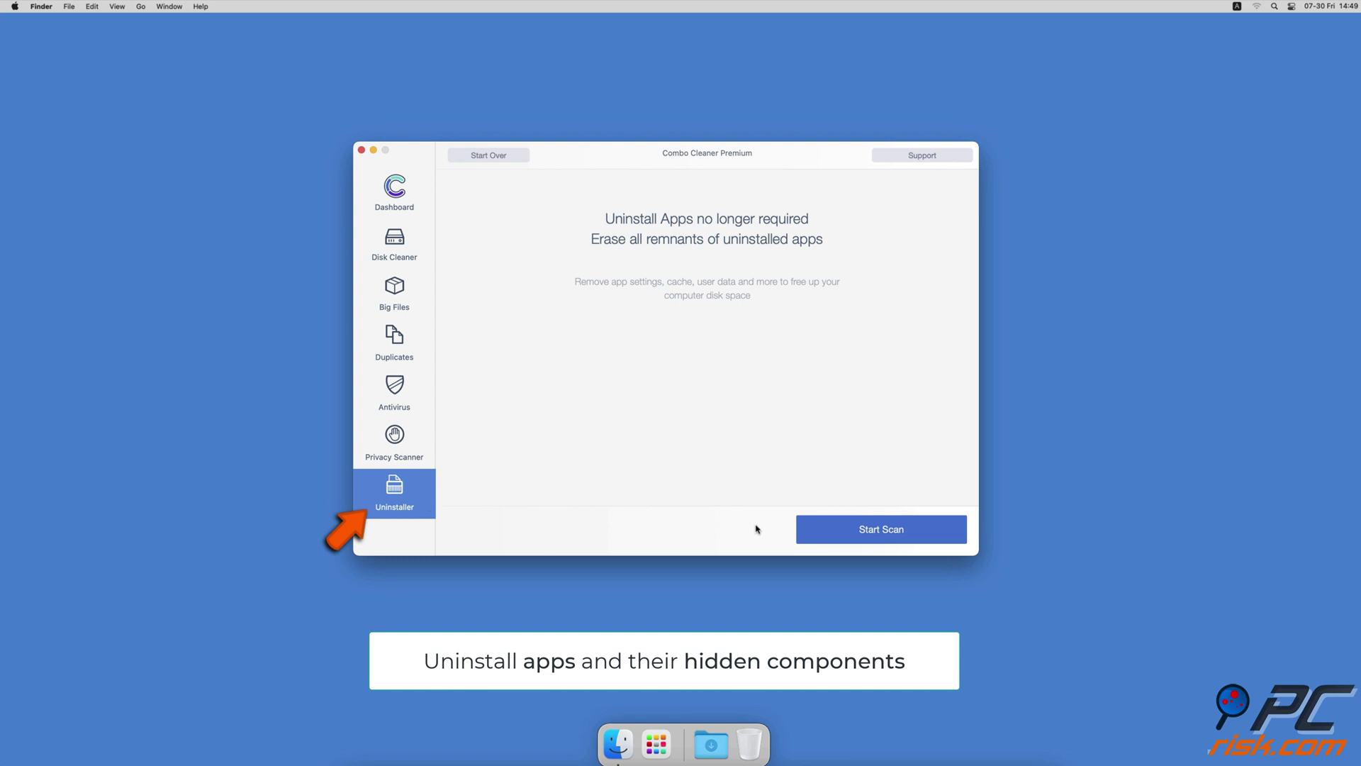
pyautogui.click(809, 530)
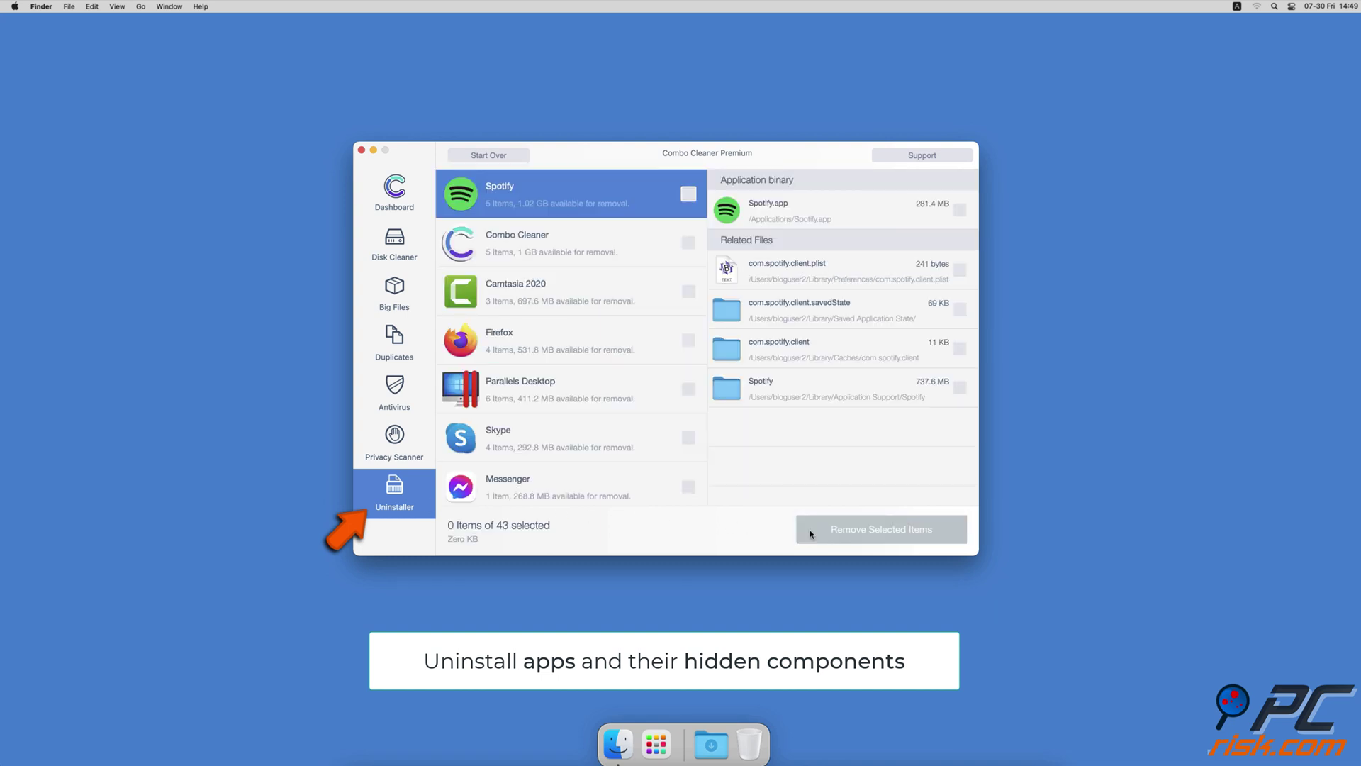